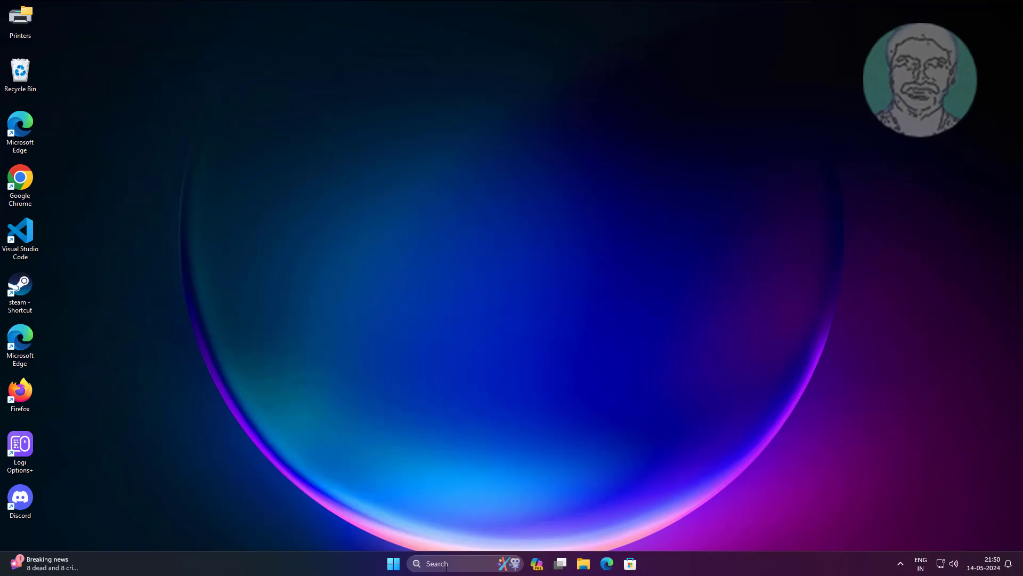
Open the Windows search panel from the taskbar Search box.
click(445, 565)
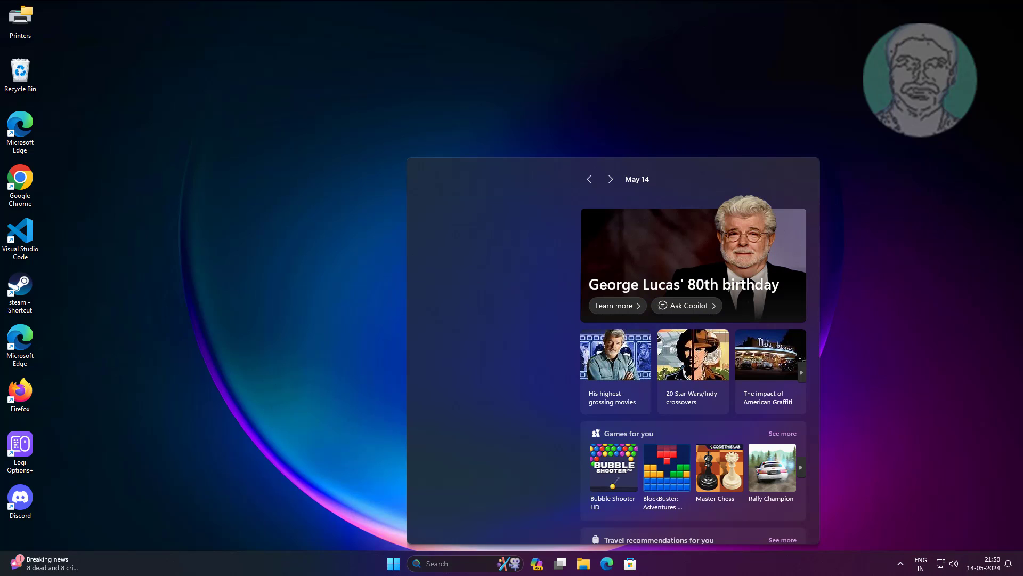
Search for regedit and run Registry Editor as administrator.
text(reged)
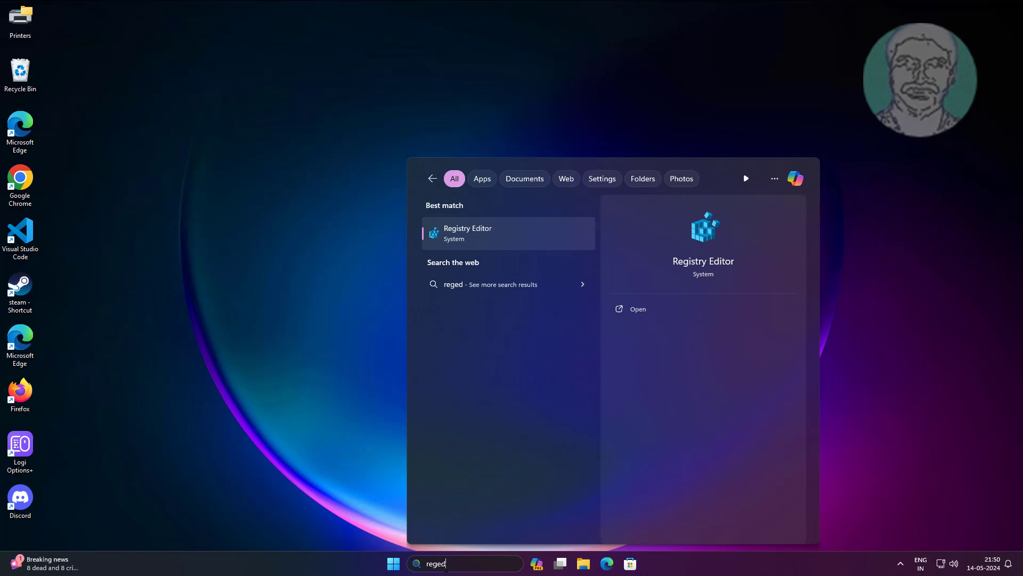
text(it)
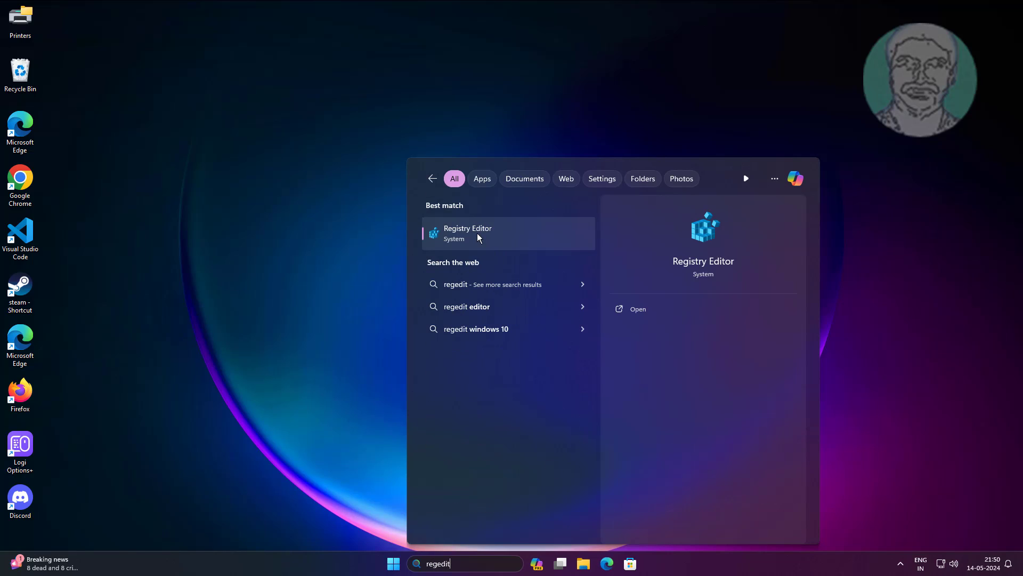
click(504, 233)
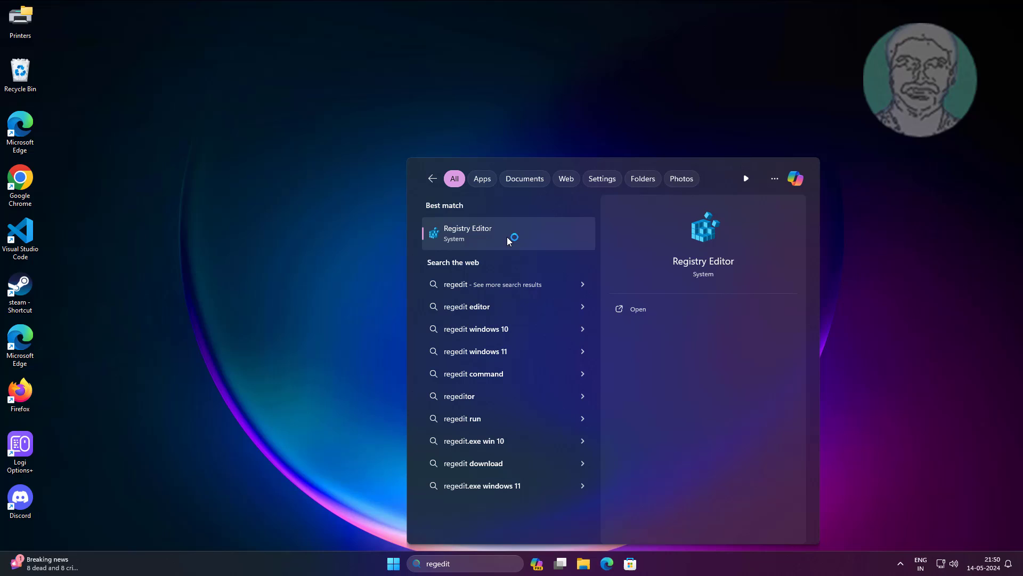
right_click(504, 239)
click(509, 244)
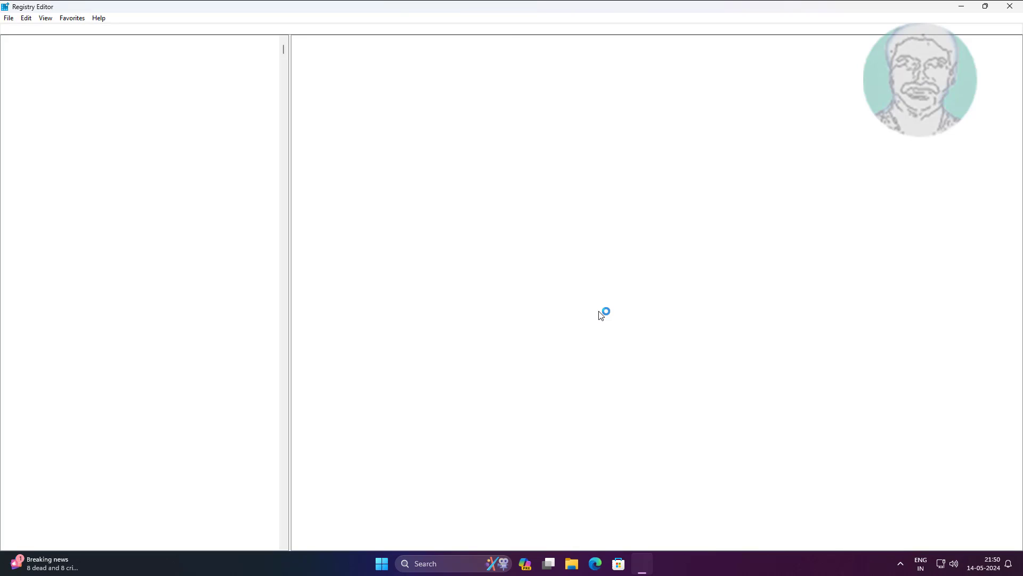
Expand HKEY_CURRENT_USER > Software > Microsoft in the registry tree.
click(12, 42)
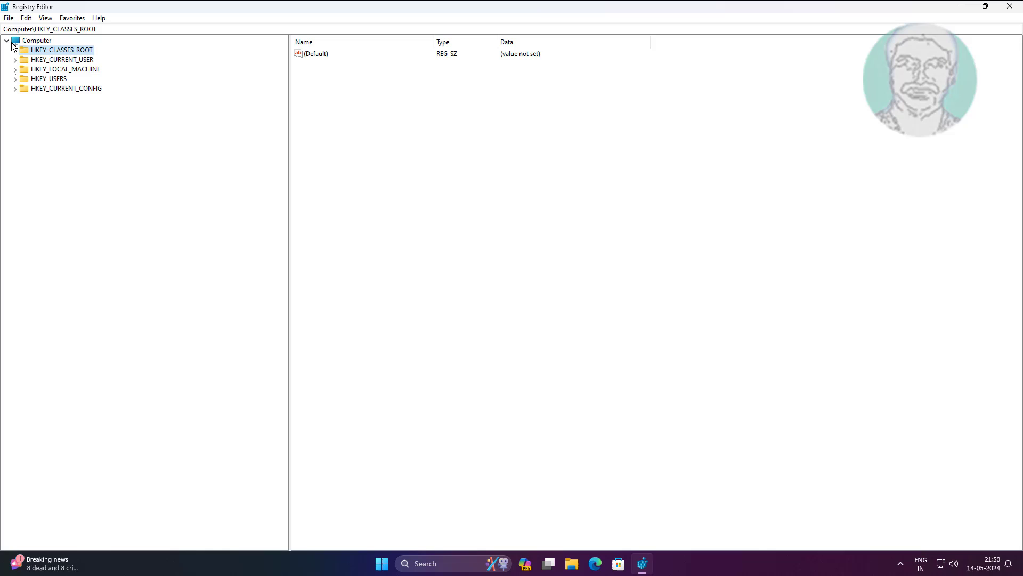
click(70, 62)
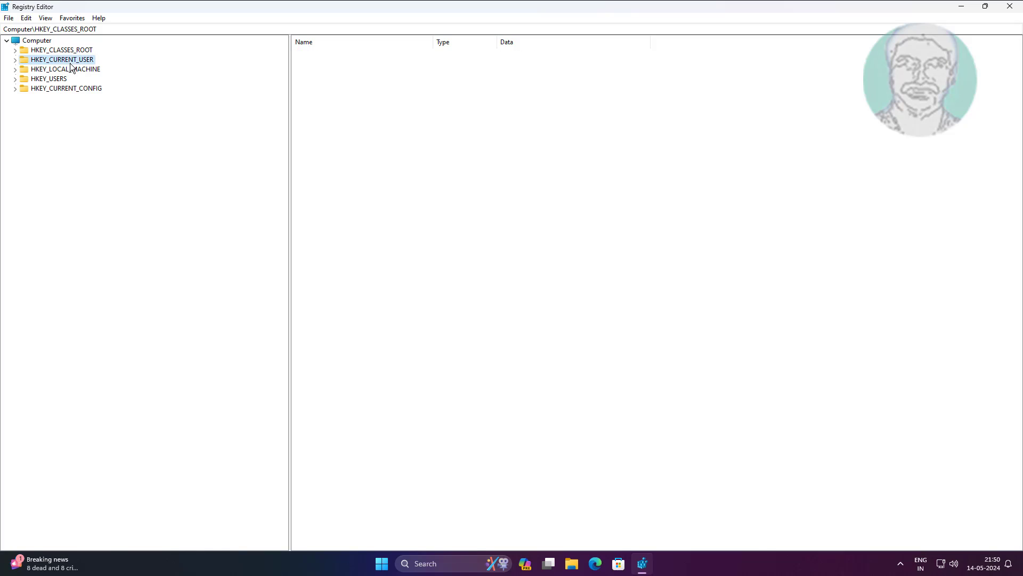
click(15, 60)
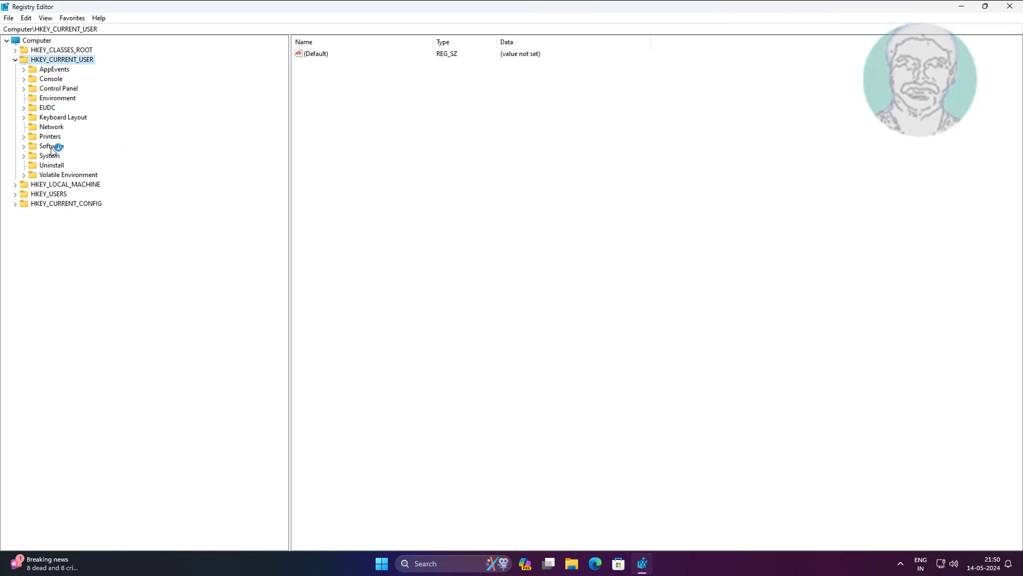
click(52, 148)
click(23, 146)
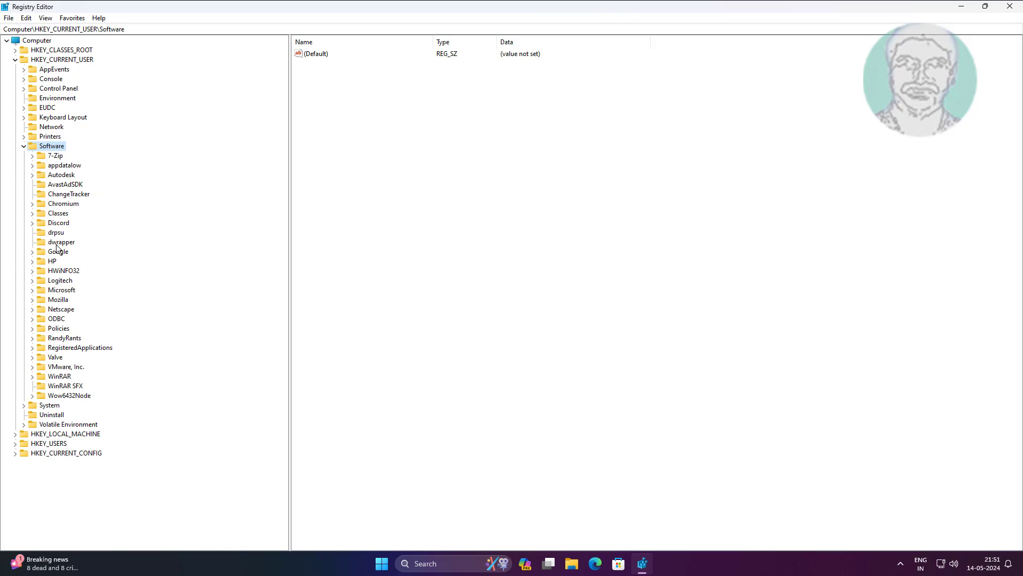
click(61, 290)
click(33, 290)
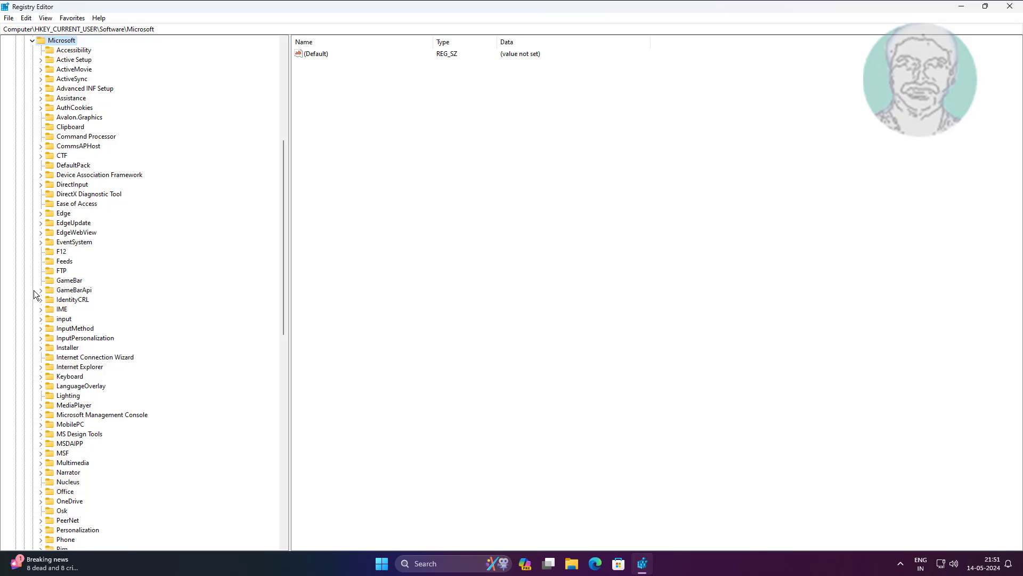
Drill into Windows > CurrentVersion > Explorer and select the Advanced key.
click(72, 292)
key(w)
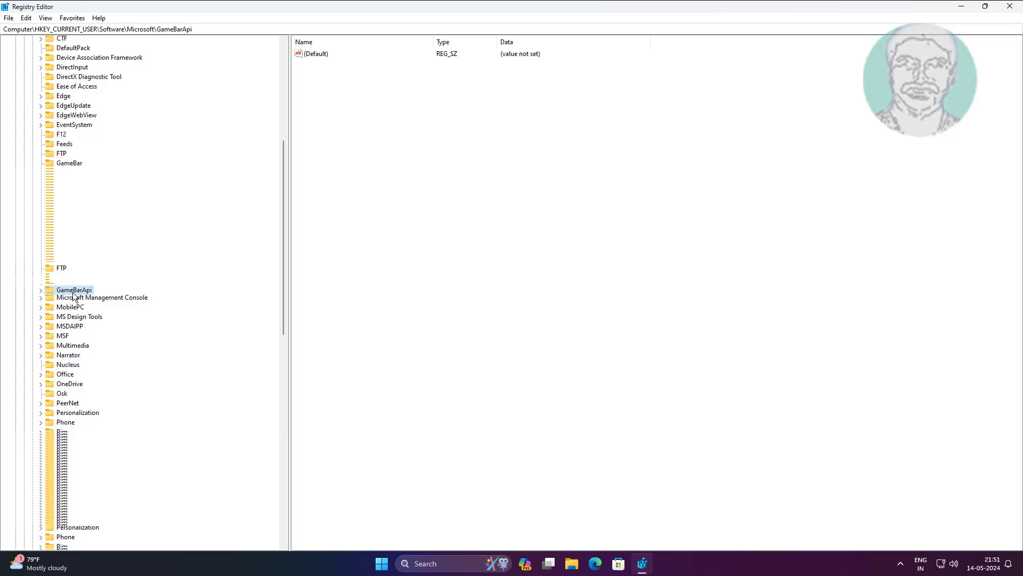
scroll(108, 374, down, 5)
scroll(107, 373, down, 4)
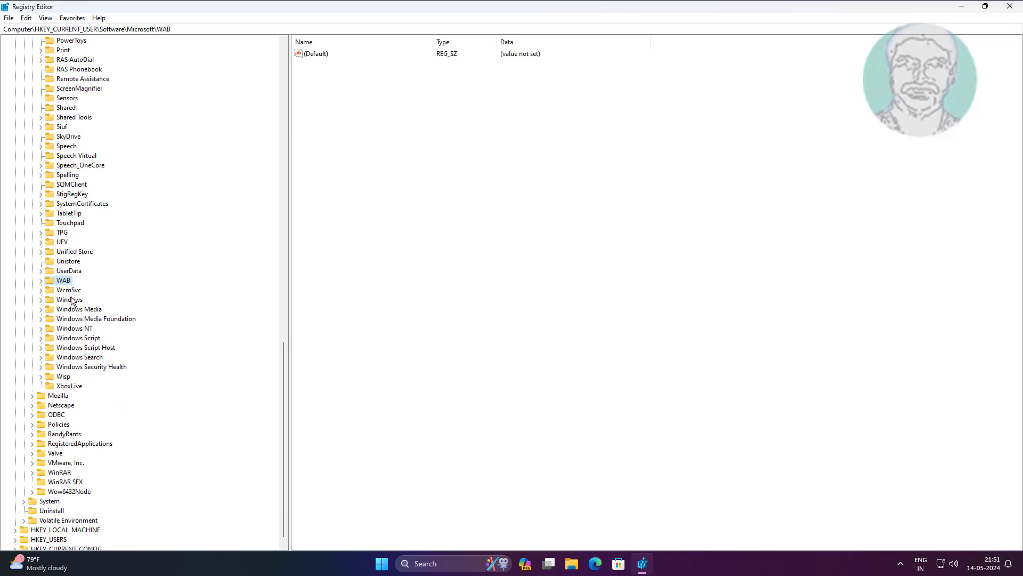
click(46, 297)
click(40, 298)
click(49, 319)
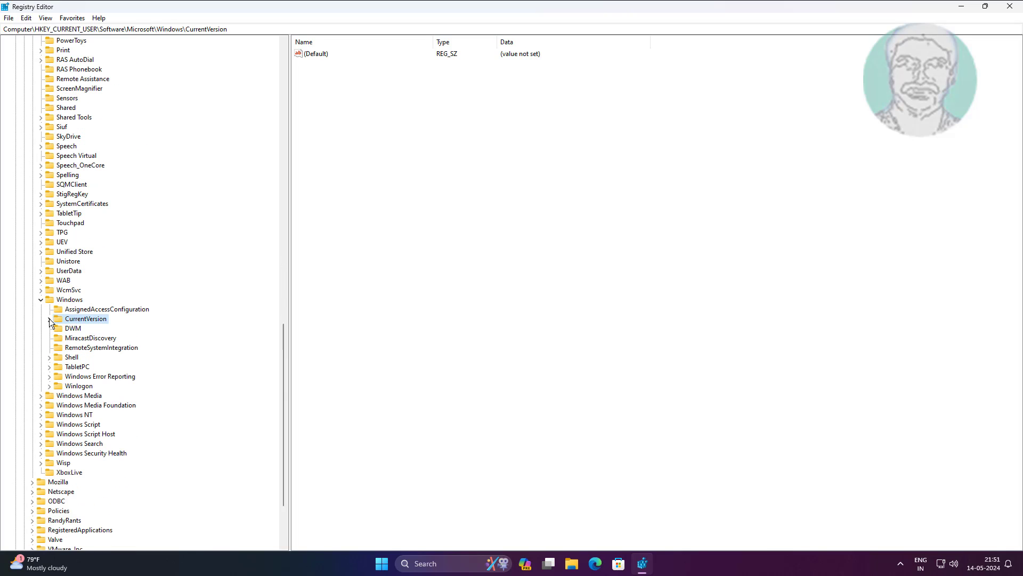
click(49, 319)
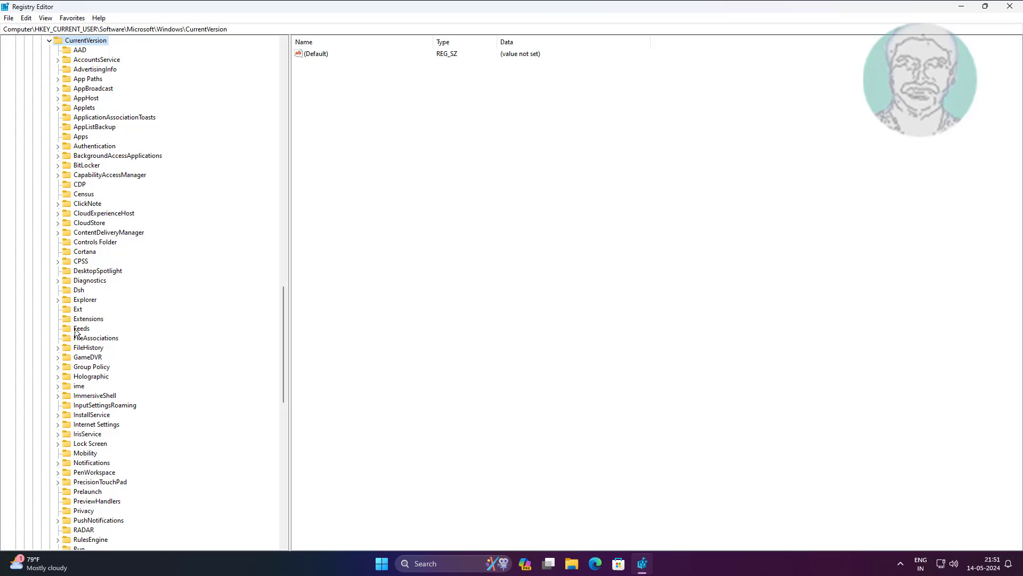
click(84, 301)
click(59, 300)
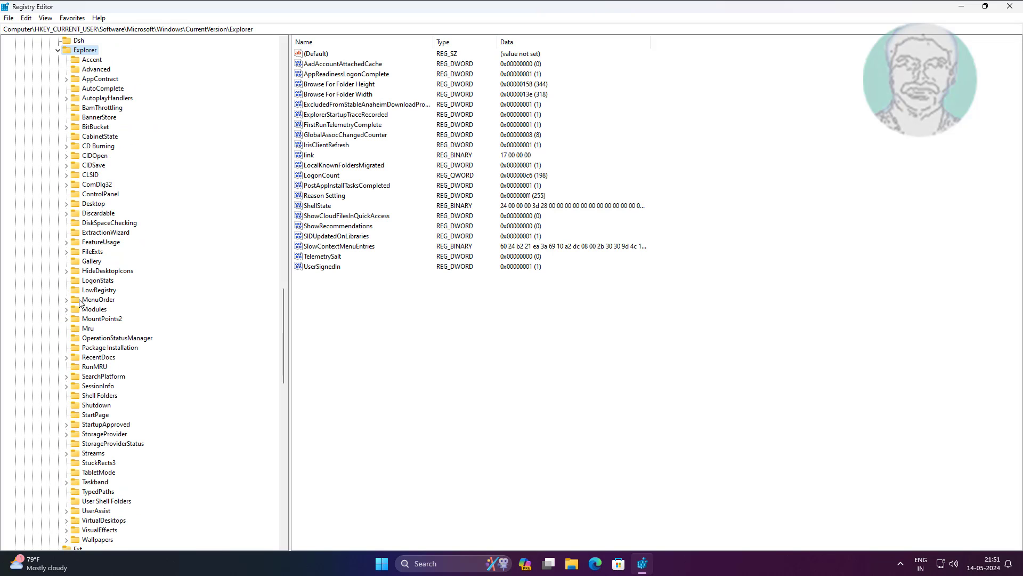
click(96, 70)
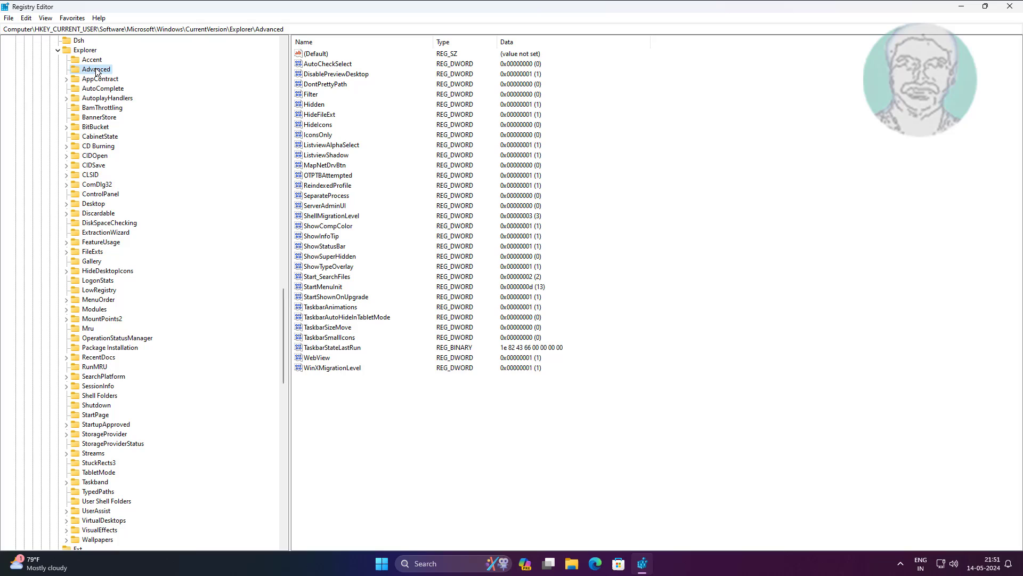
Create a new DWORD (32-bit) value named ShowCopilotButton in the Advanced key.
click(341, 406)
right_click(344, 408)
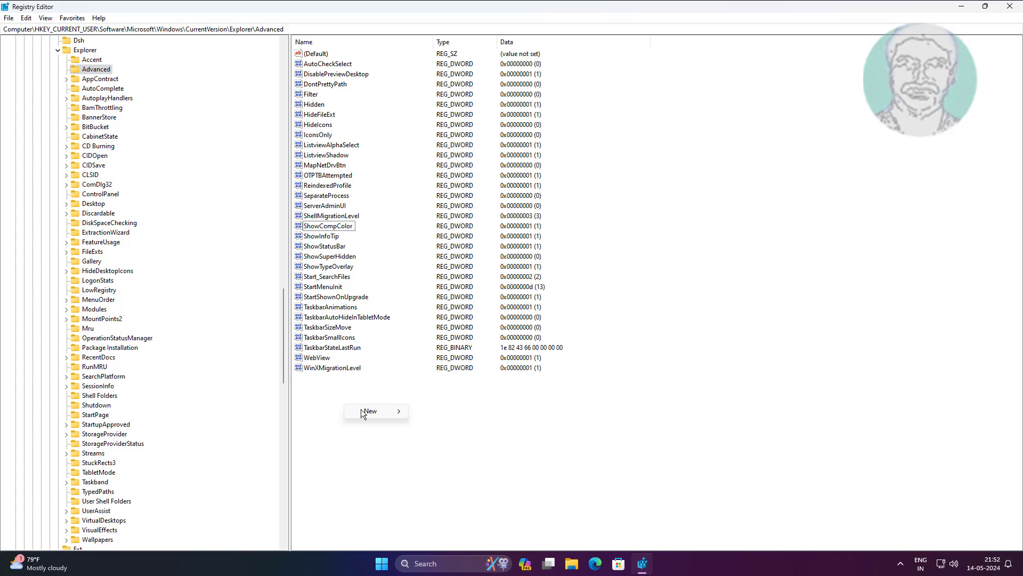
mouse_move(369, 411)
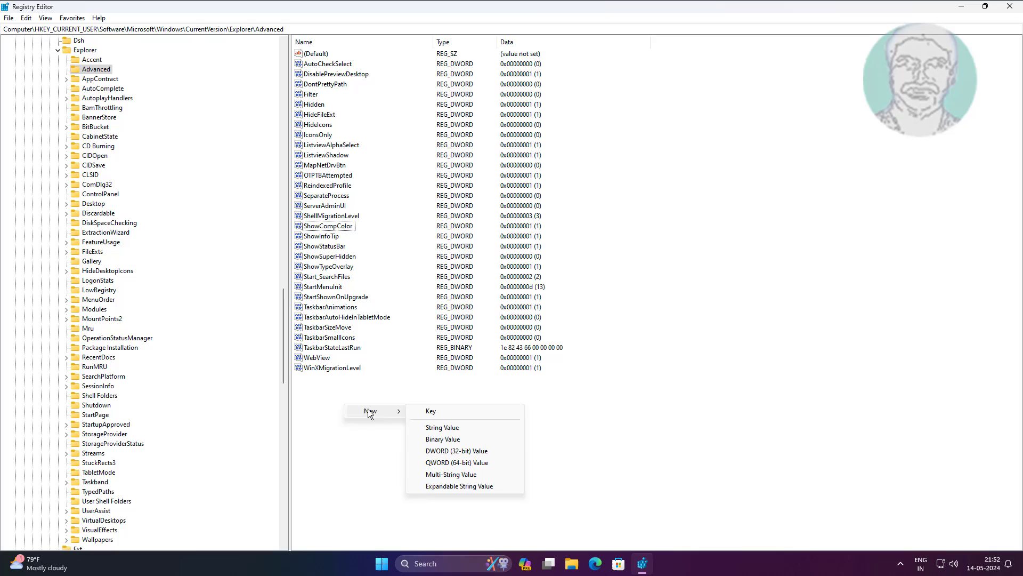
click(462, 451)
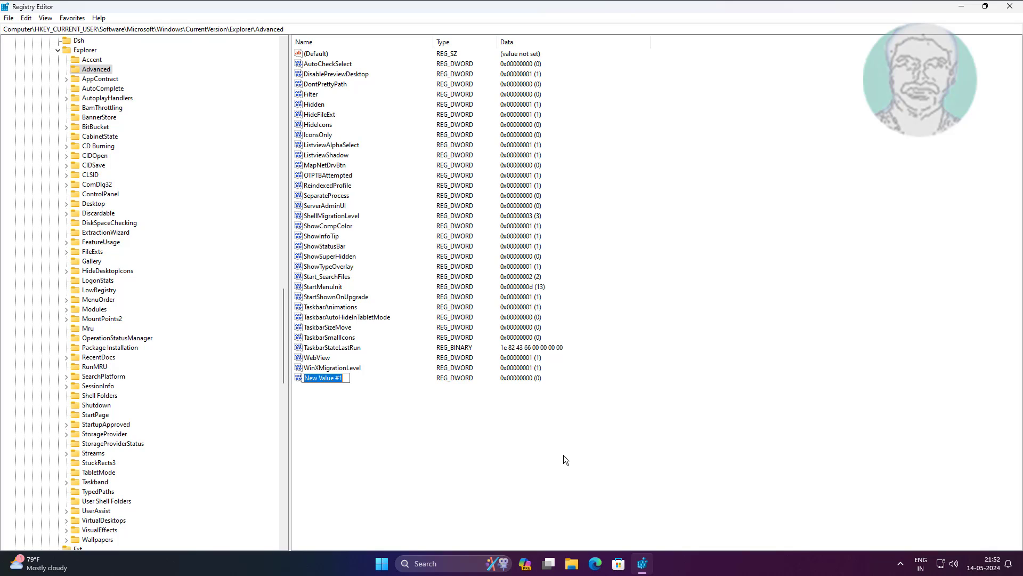
text(ShowCopilo)
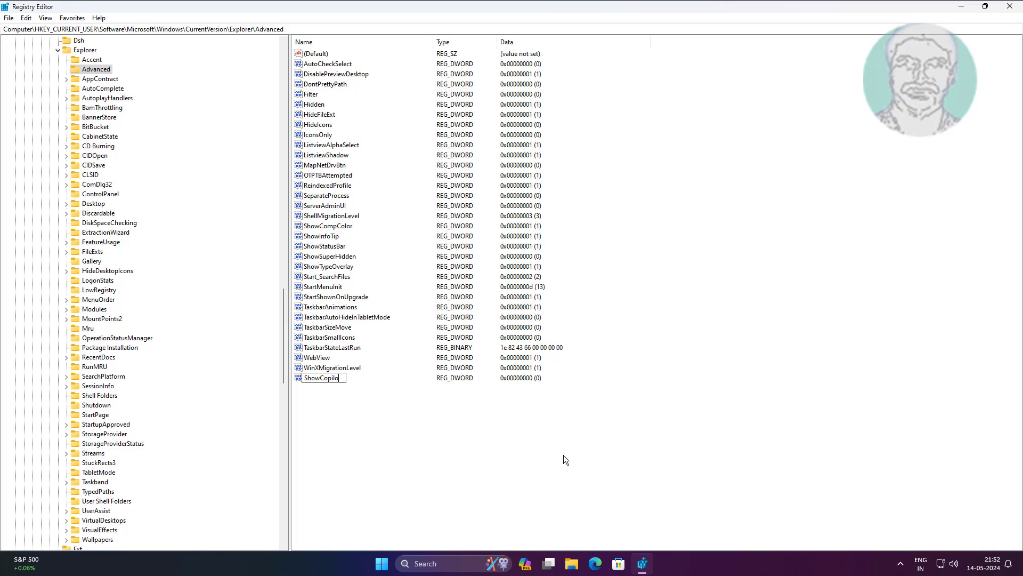
text(tButton)
key(Return)
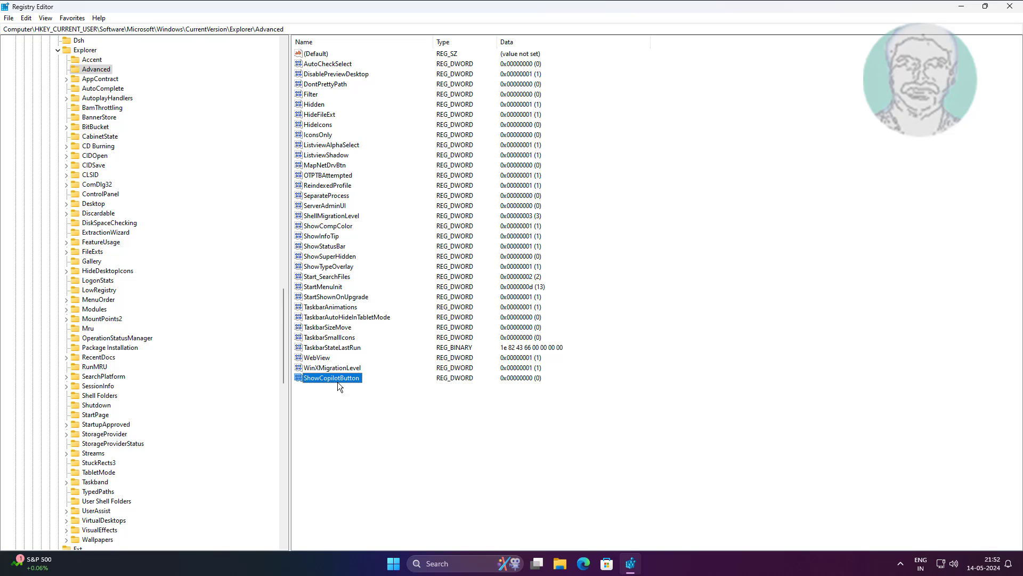
Set ShowCopilotButton to 2, collapse the tree to the top-level hives, and close Registry Editor.
double_click(345, 379)
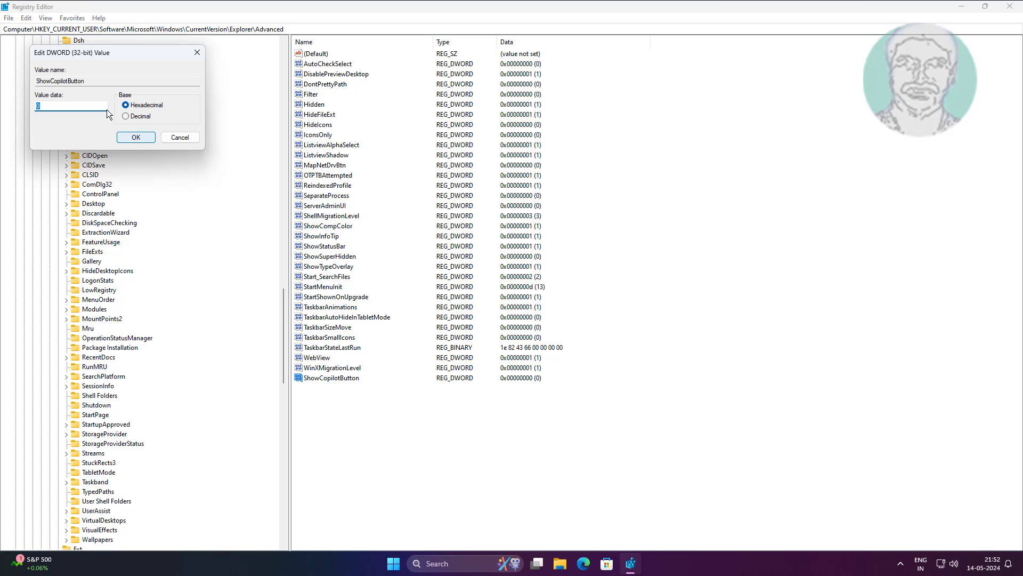
click(120, 140)
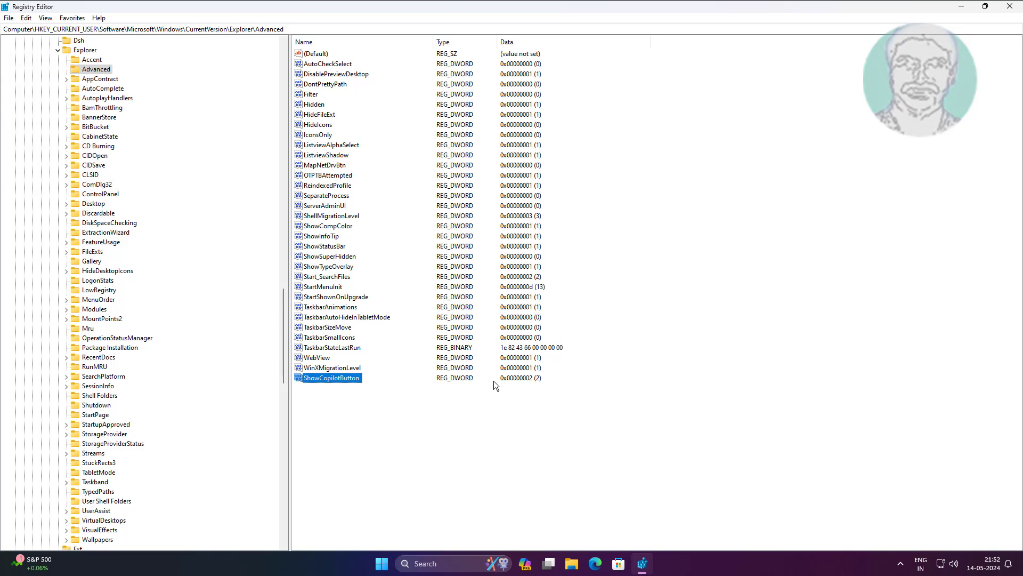
drag(283, 338, 276, 25)
click(31, 289)
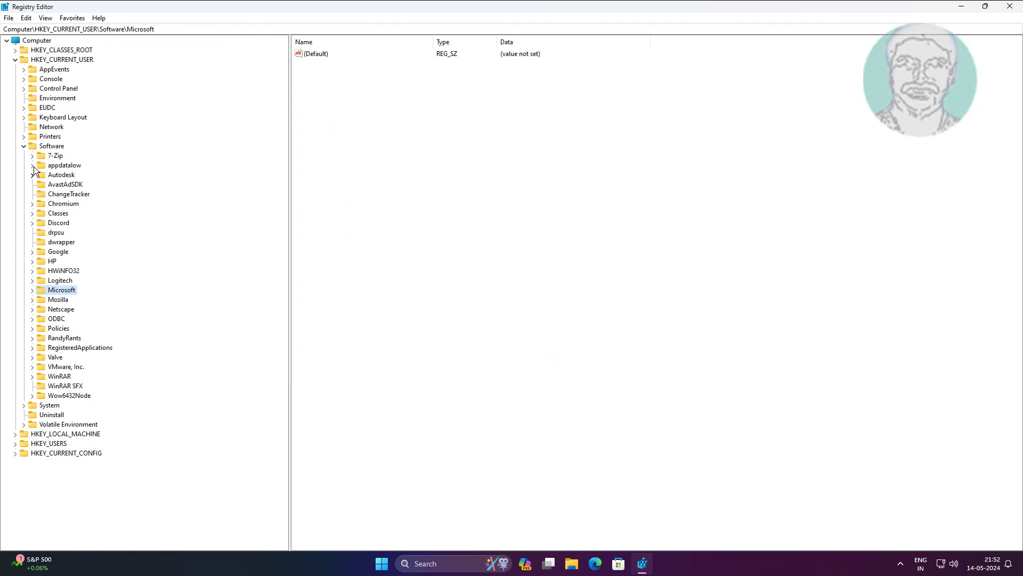
click(24, 145)
click(15, 59)
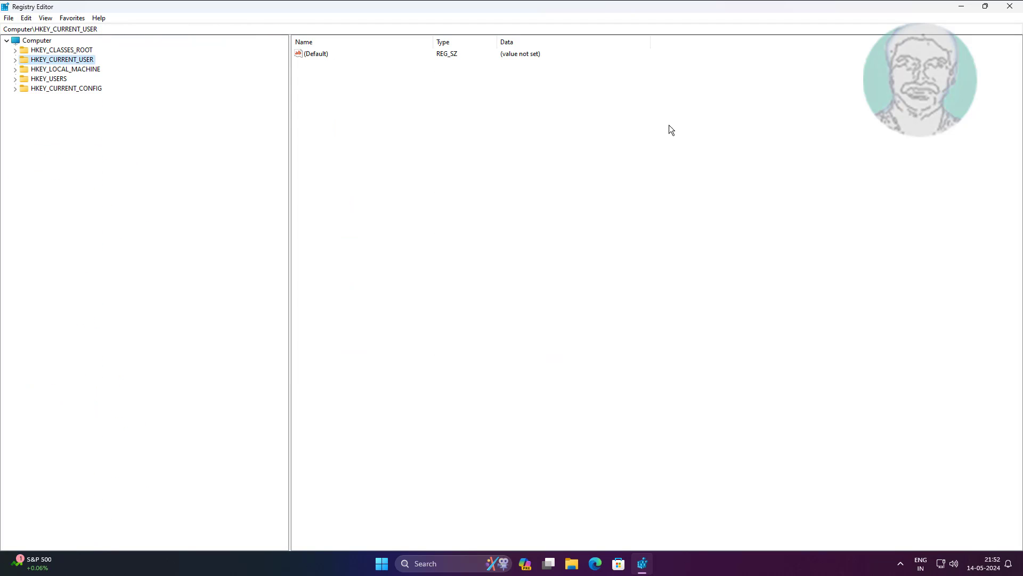
click(1010, 6)
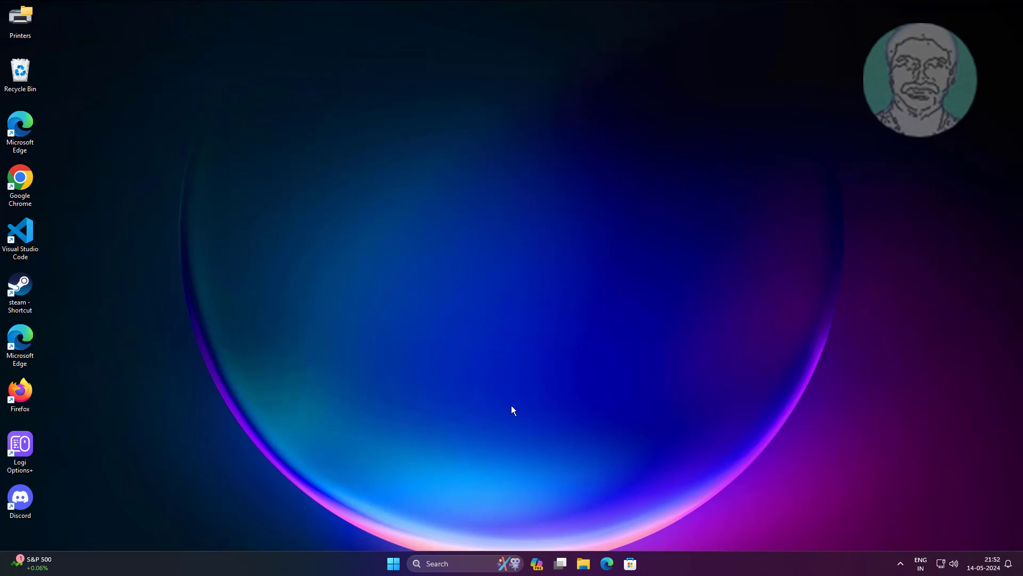
Search for gpedit.msc and launch Local Group Policy Editor.
click(440, 561)
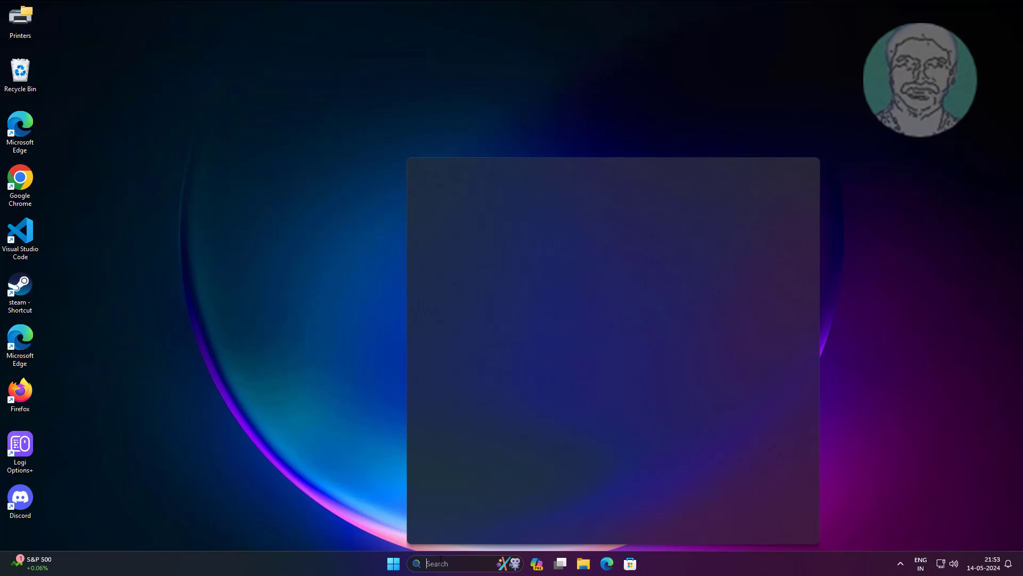
text(gpedit.msc)
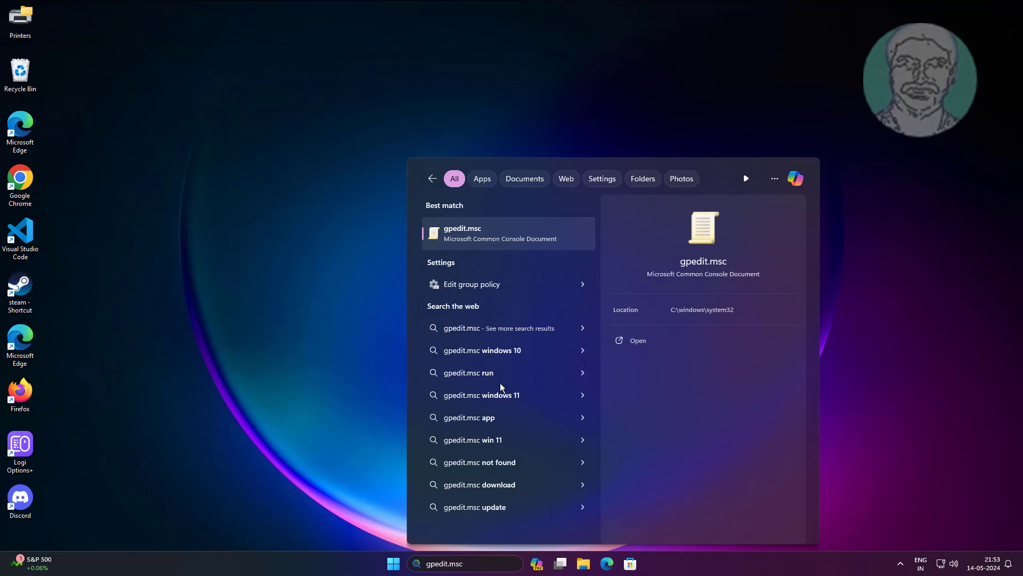
click(472, 232)
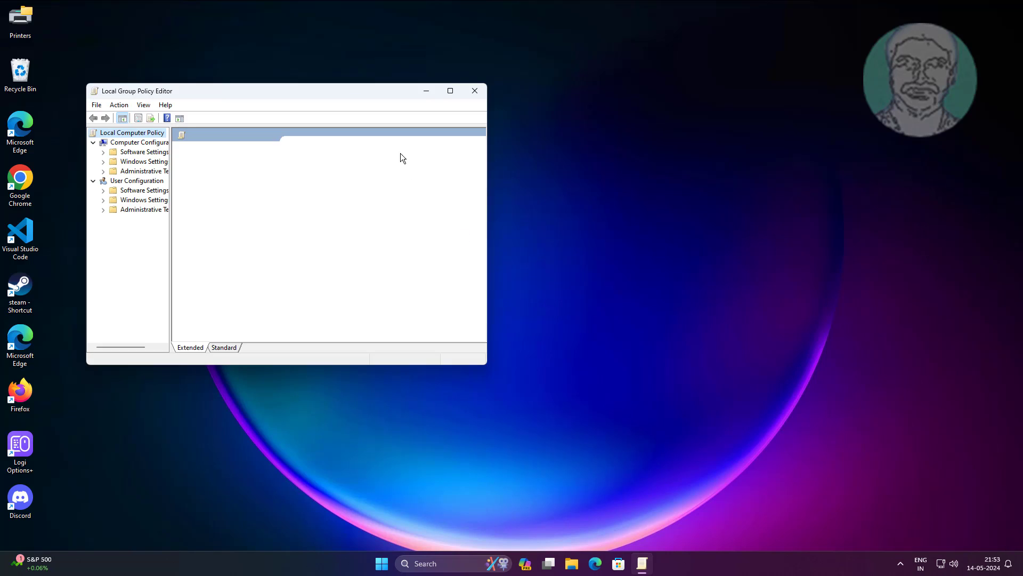
Maximize the editor and open User Configuration > Administrative Templates > Windows Components > Windows Copilot > Turn off Windows Copilot.
click(449, 92)
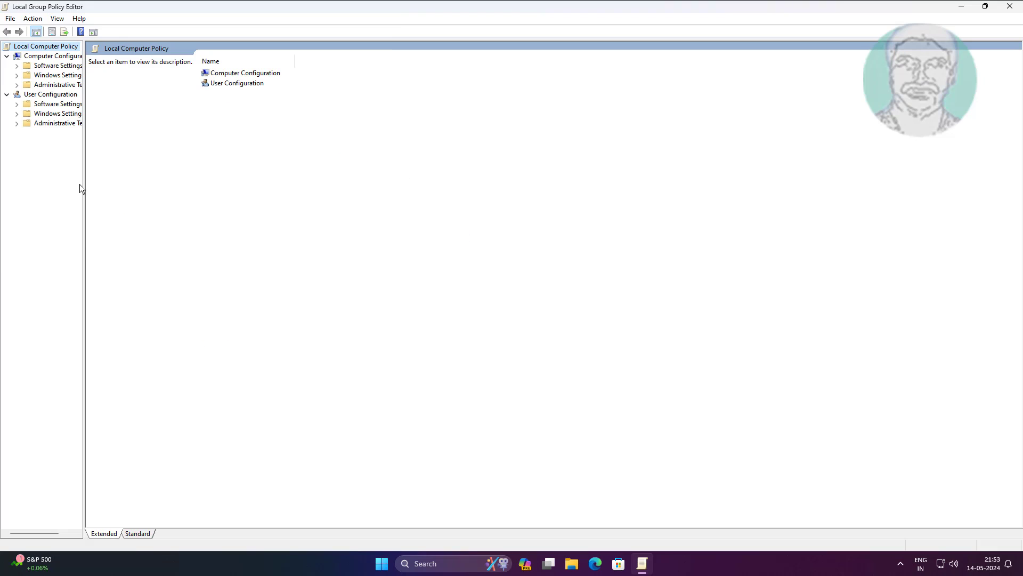
drag(82, 183, 196, 186)
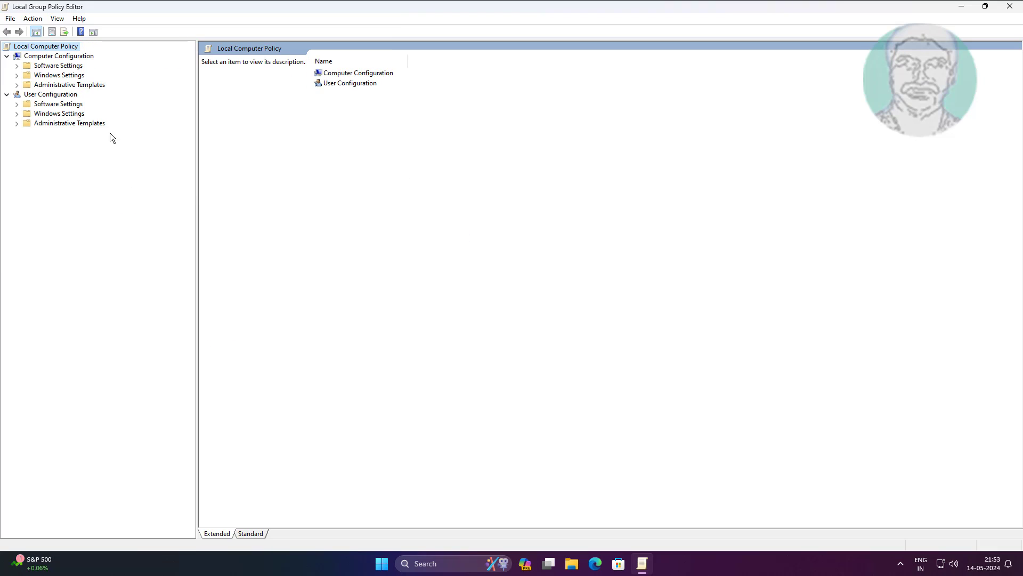
click(57, 96)
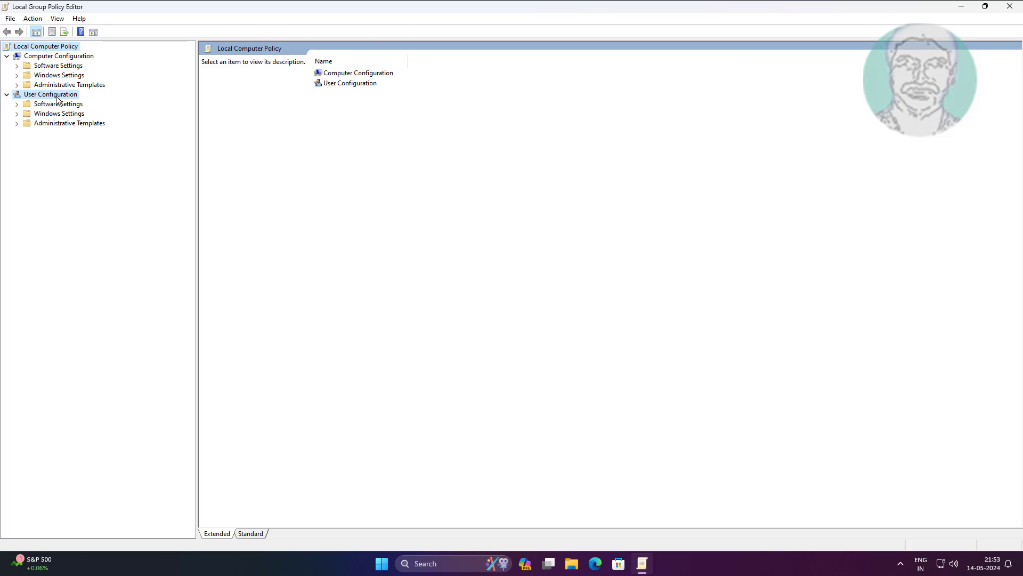
click(69, 126)
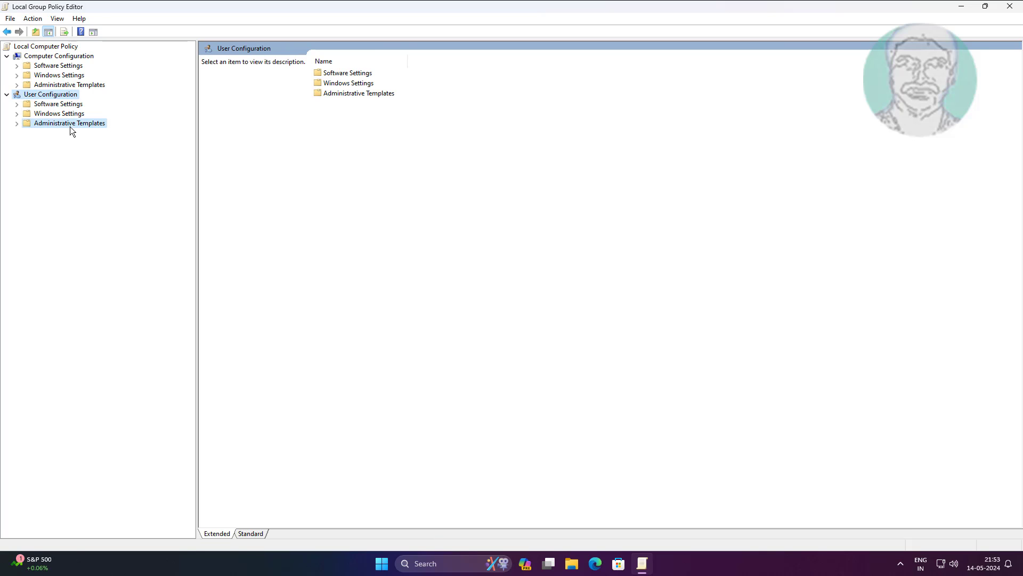
click(17, 125)
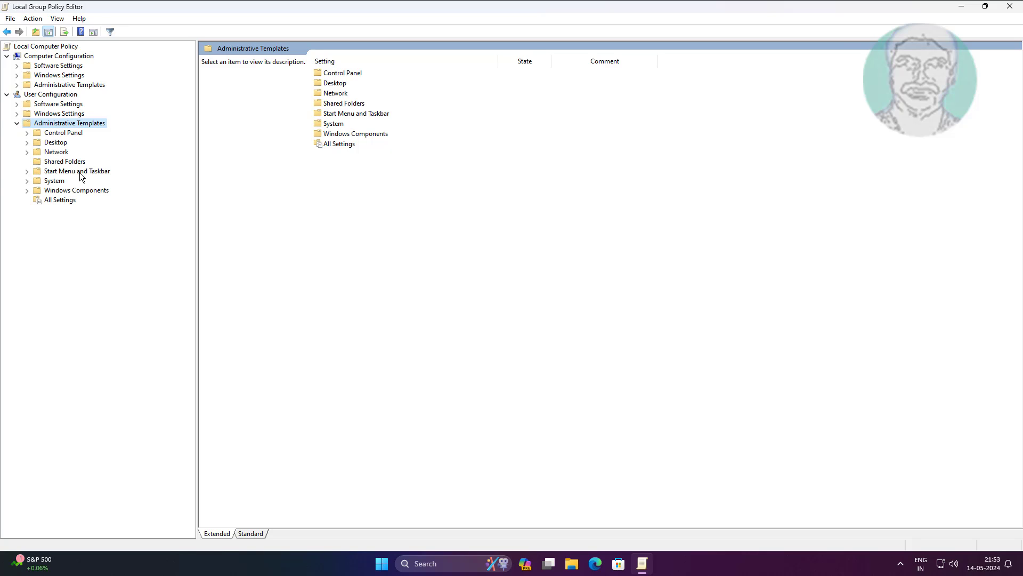
click(75, 192)
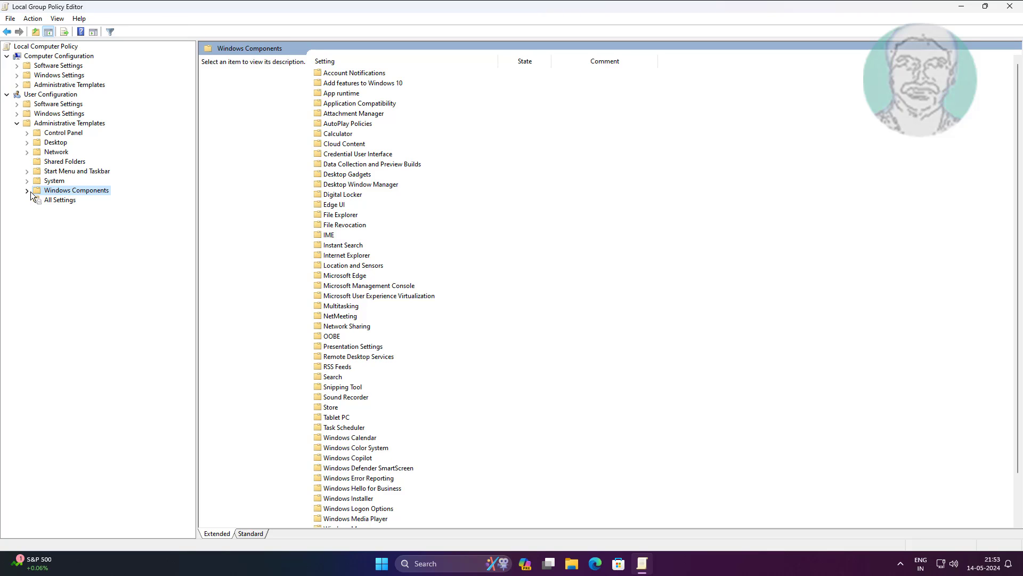
click(29, 190)
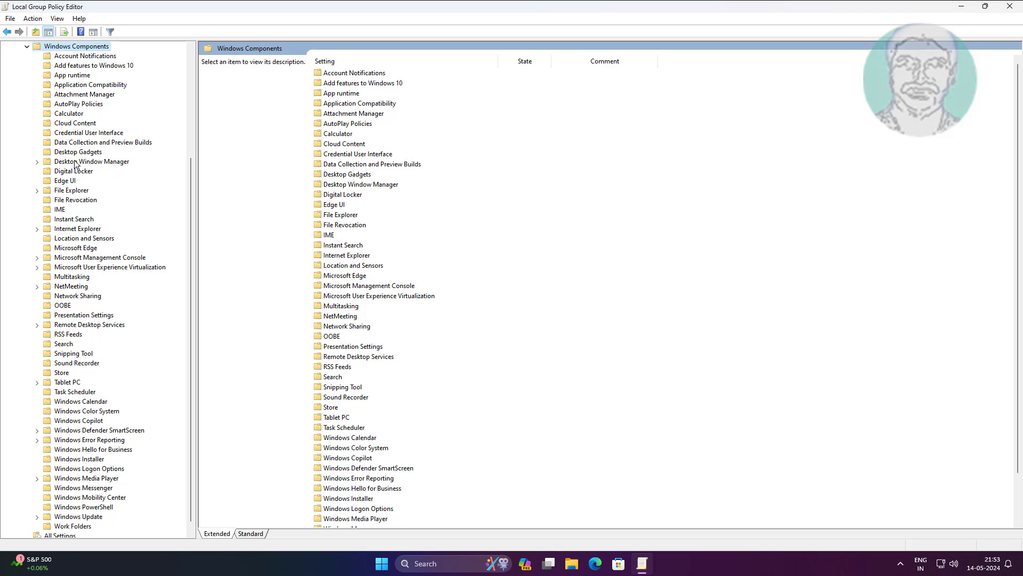
click(83, 421)
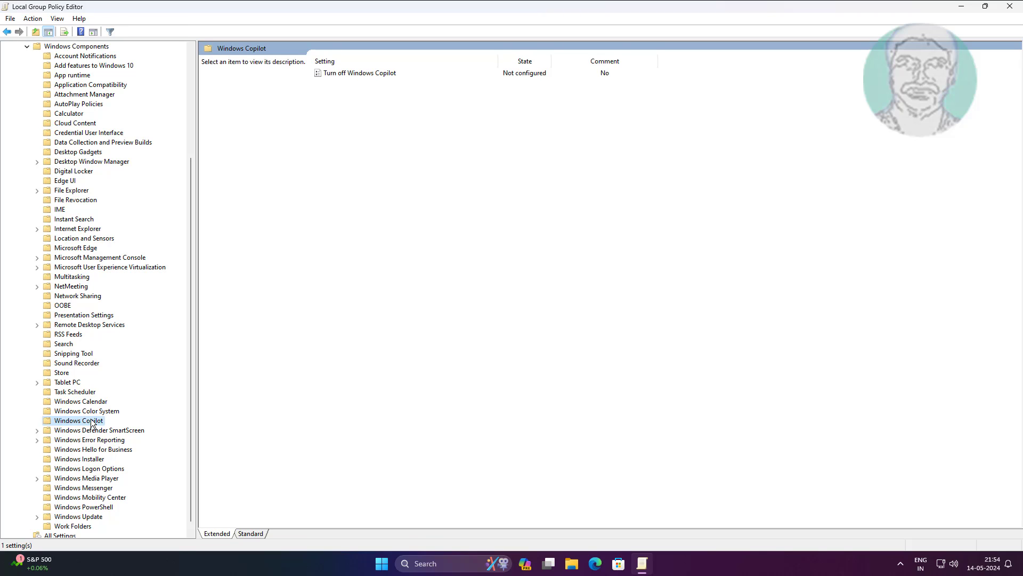
click(353, 73)
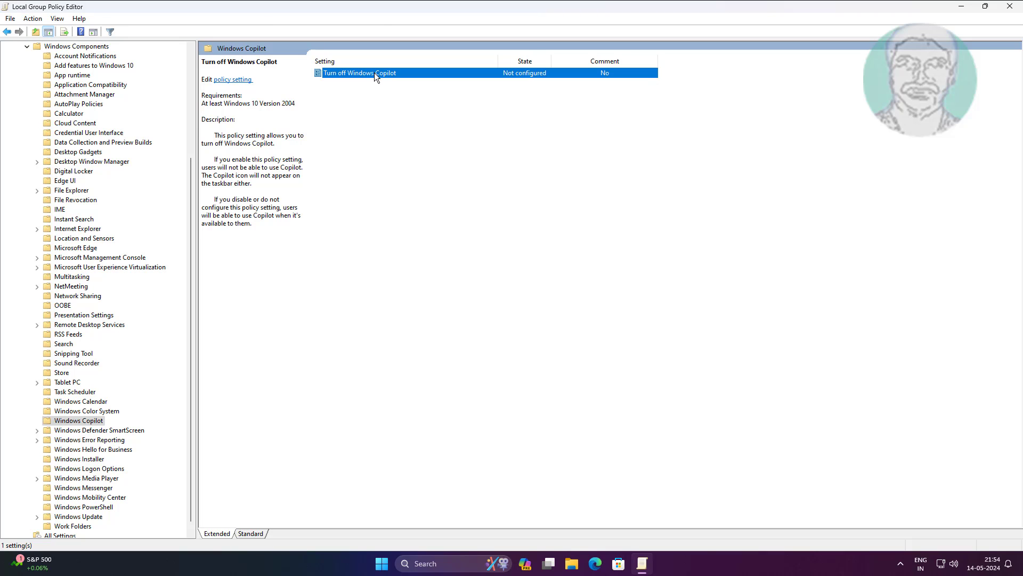
Set Turn off Windows Copilot to Disabled, apply and confirm, then close the Group Policy Editor.
double_click(379, 78)
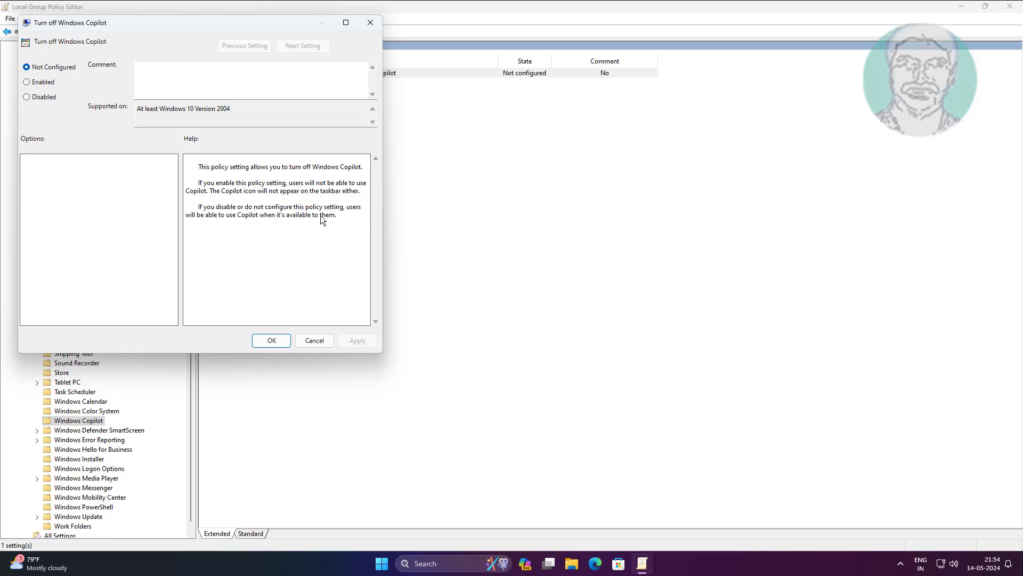
click(36, 100)
click(360, 344)
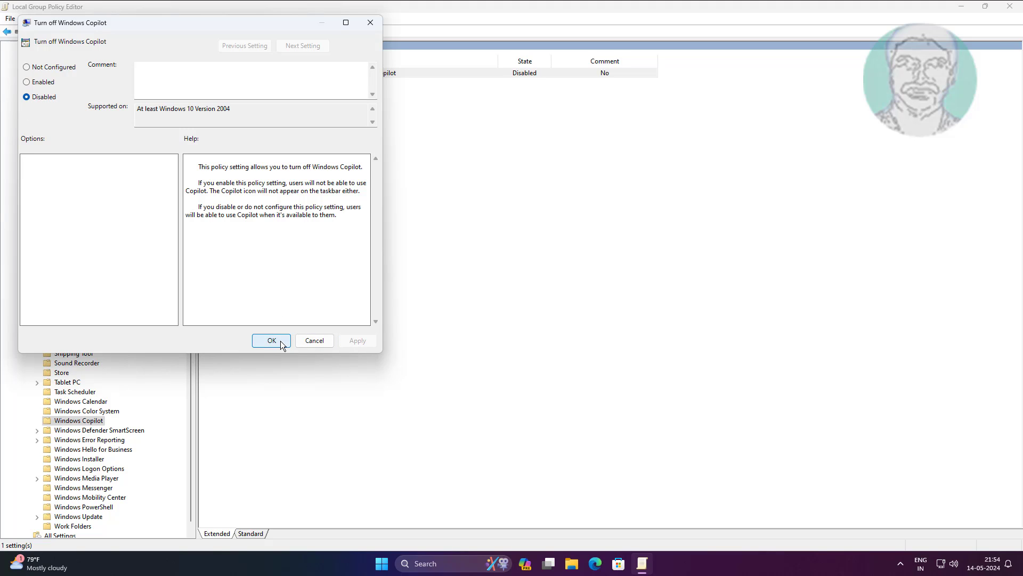
click(276, 340)
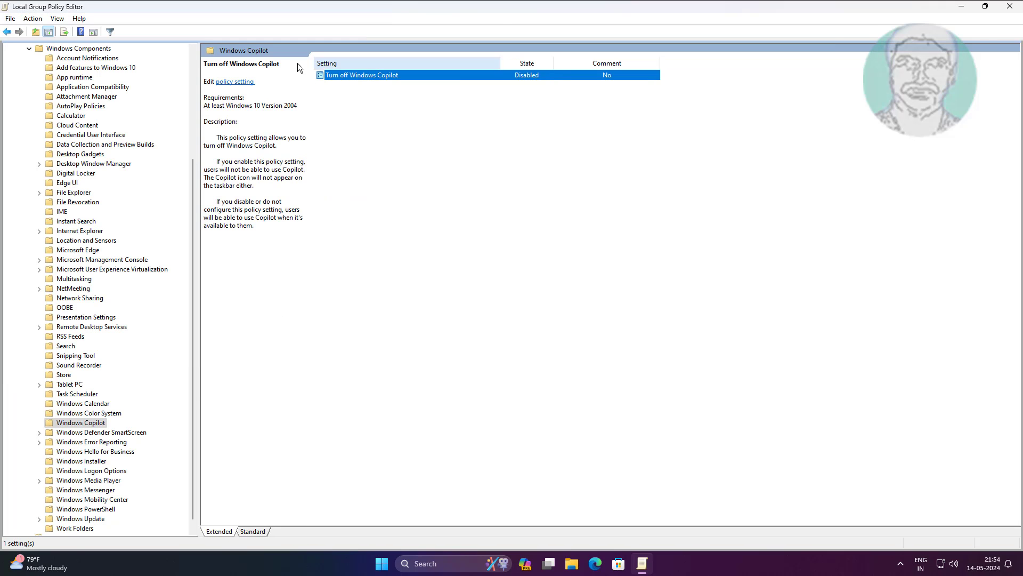
click(1009, 6)
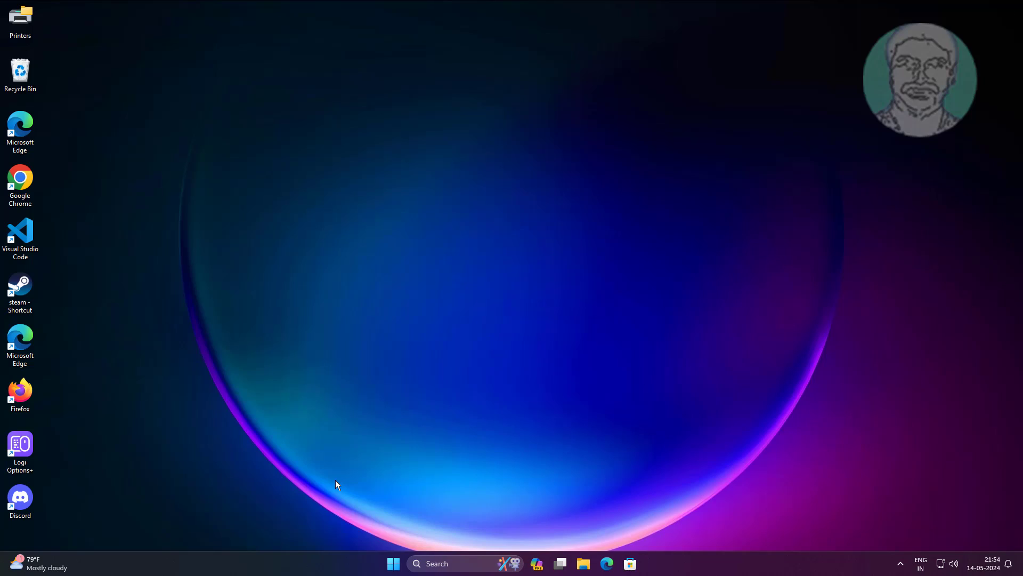
Search for regedit again and run Registry Editor as administrator.
click(393, 569)
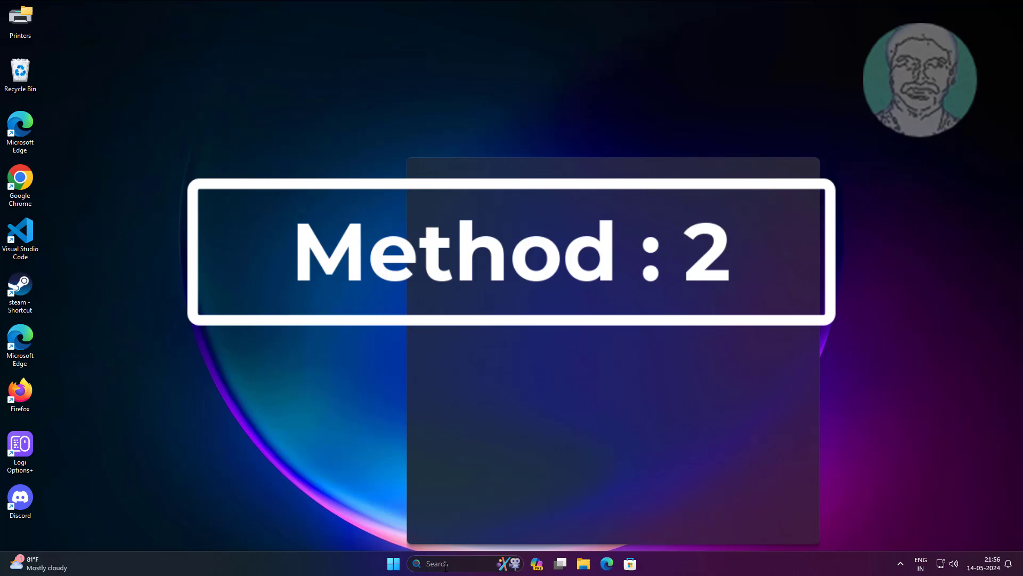
text(reged)
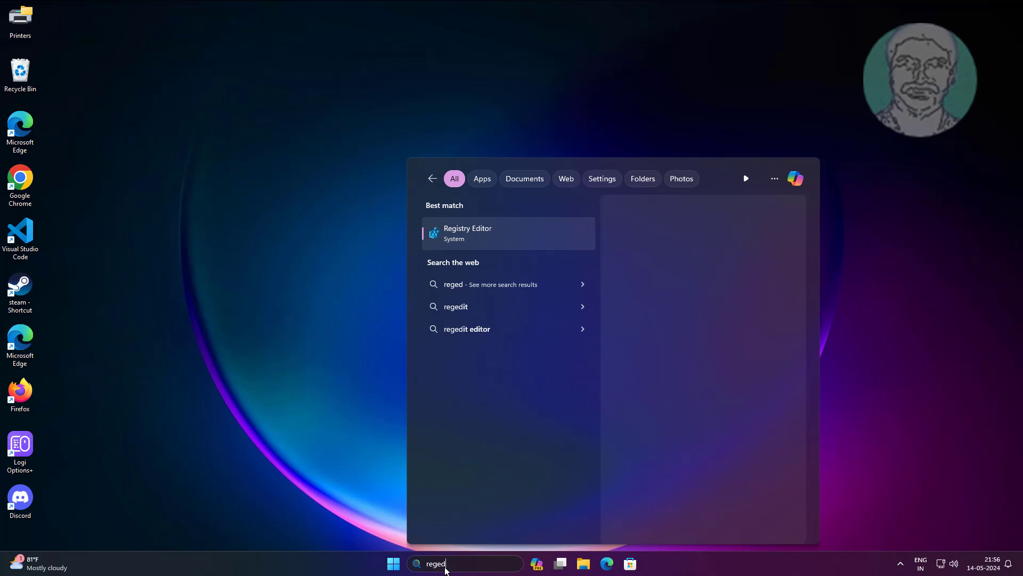
text(it)
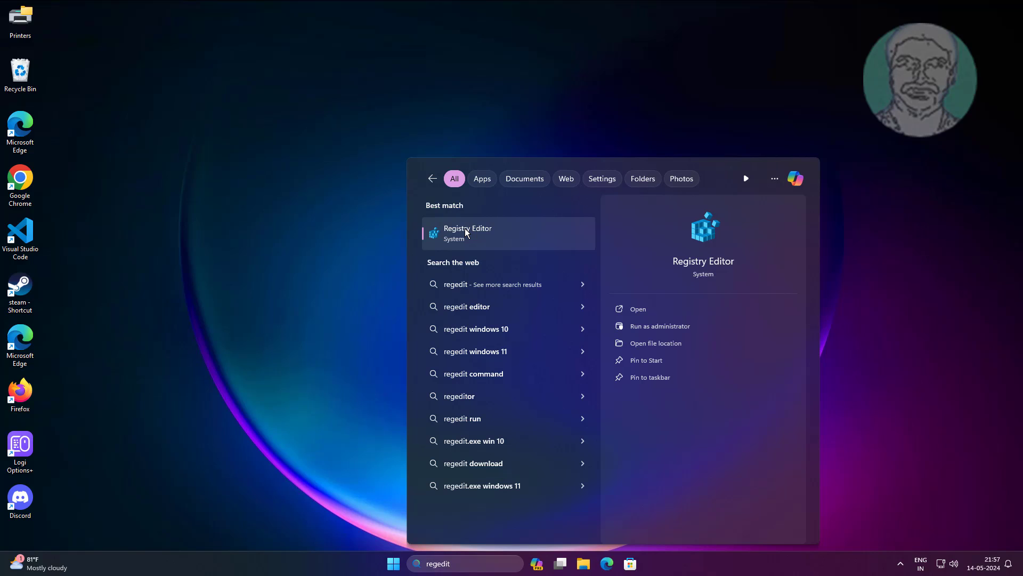
right_click(465, 232)
click(512, 241)
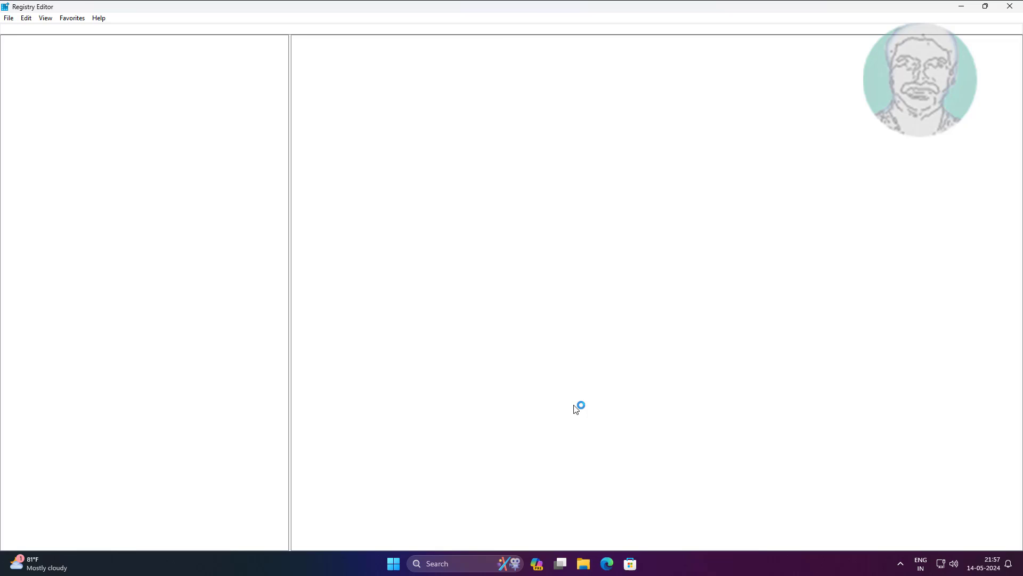
Expand HKEY_CURRENT_USER > Software > Microsoft in the registry tree.
click(15, 60)
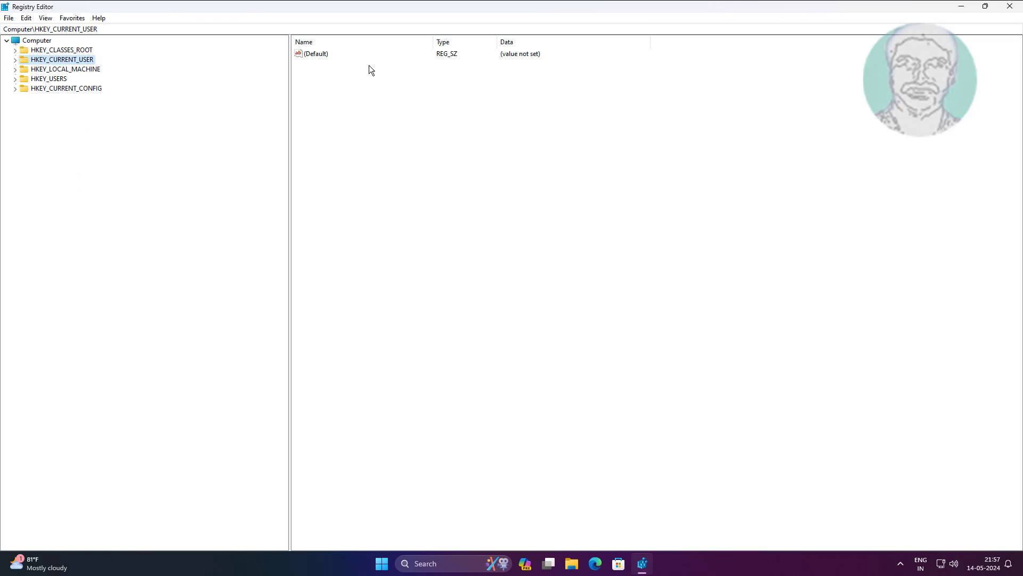
click(17, 59)
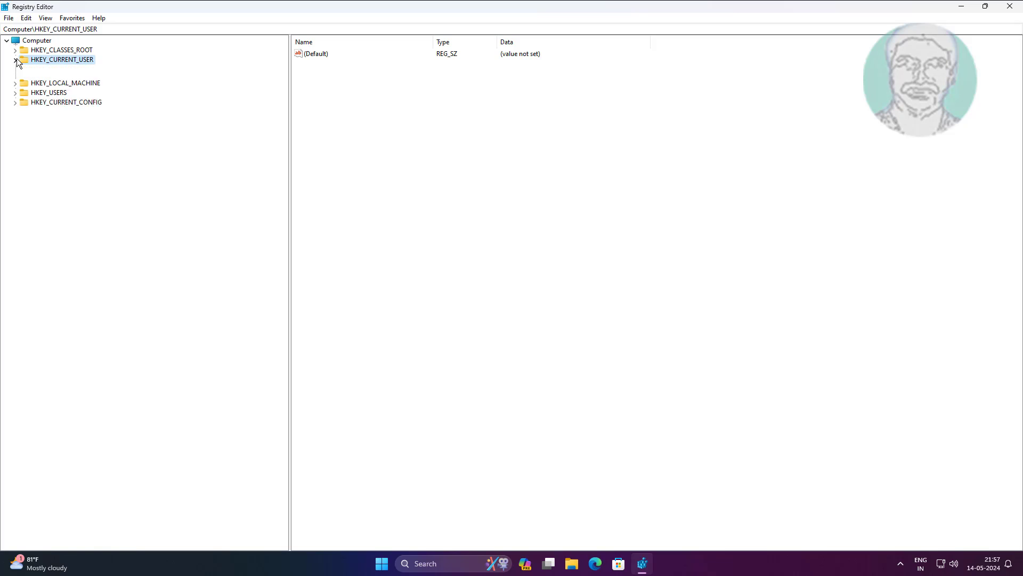
click(52, 146)
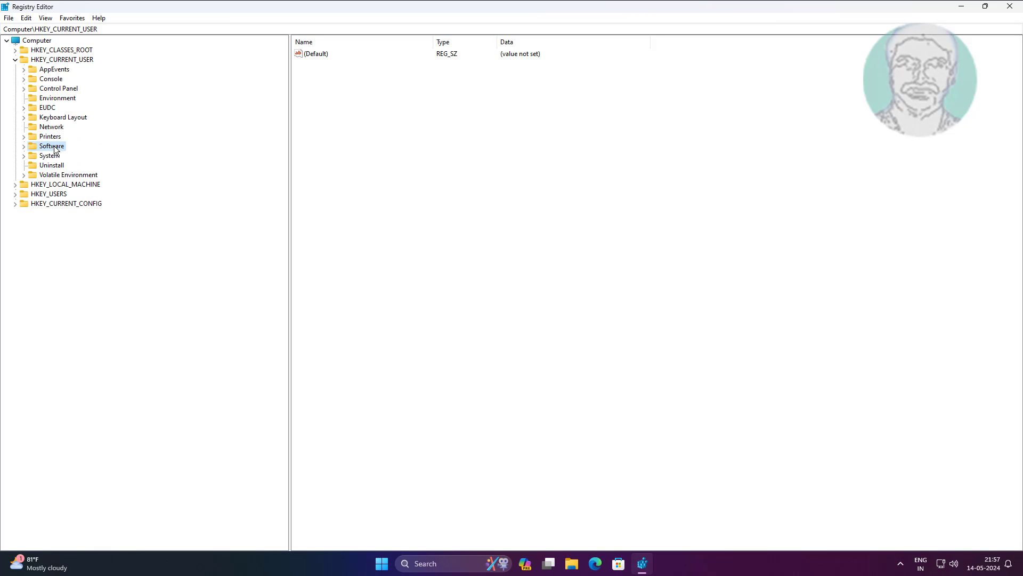
click(24, 147)
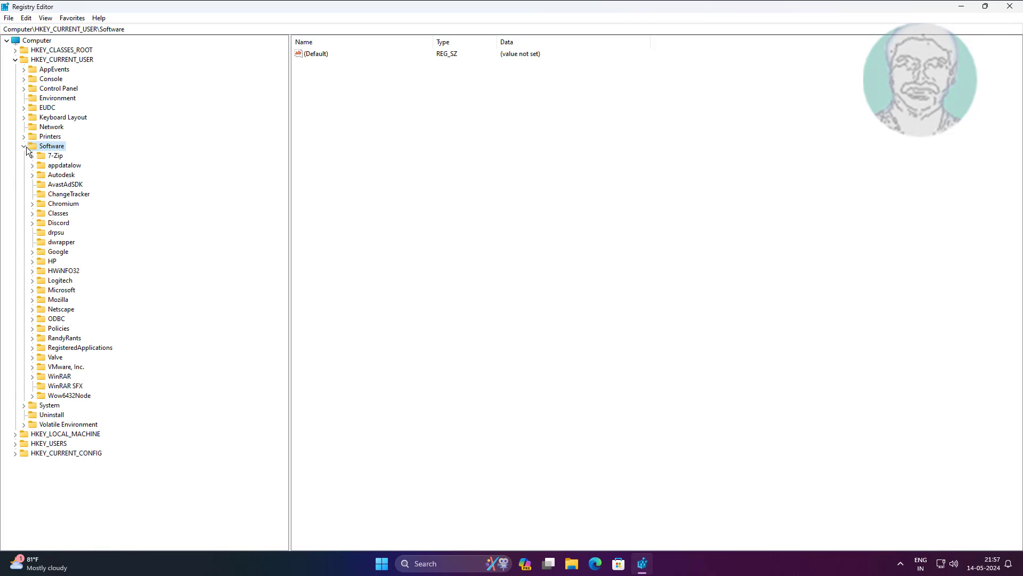
click(61, 290)
click(33, 290)
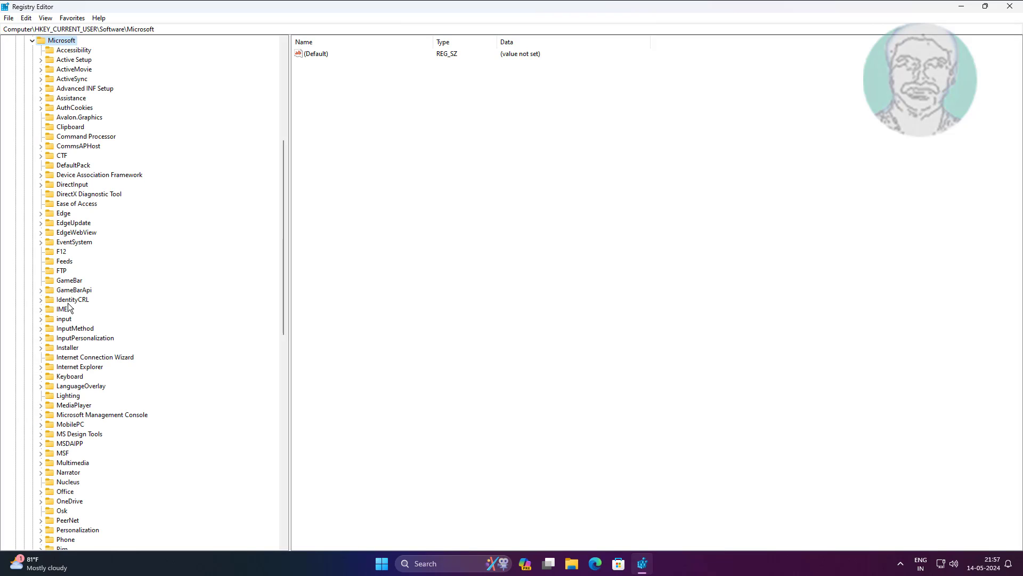
Drill into Windows > Shell > Copilot and expand it to reveal the BingChat key.
key(w)
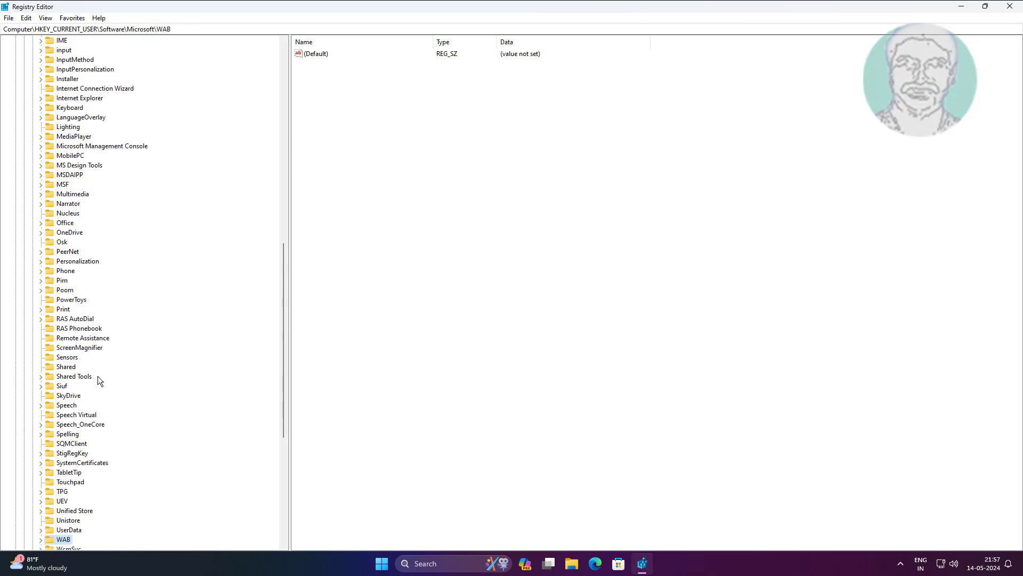
scroll(97, 376, down, 9)
click(72, 290)
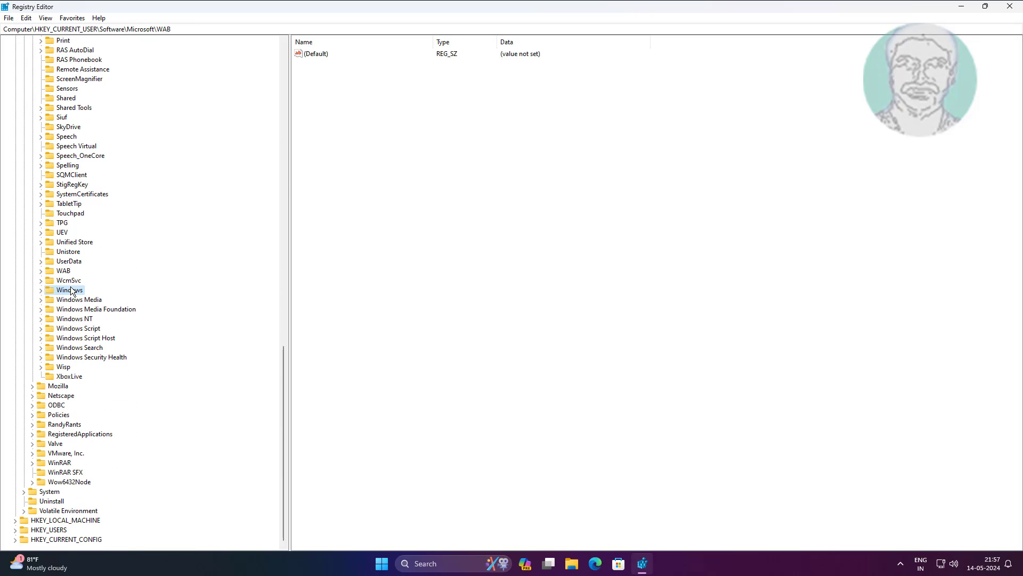
click(41, 291)
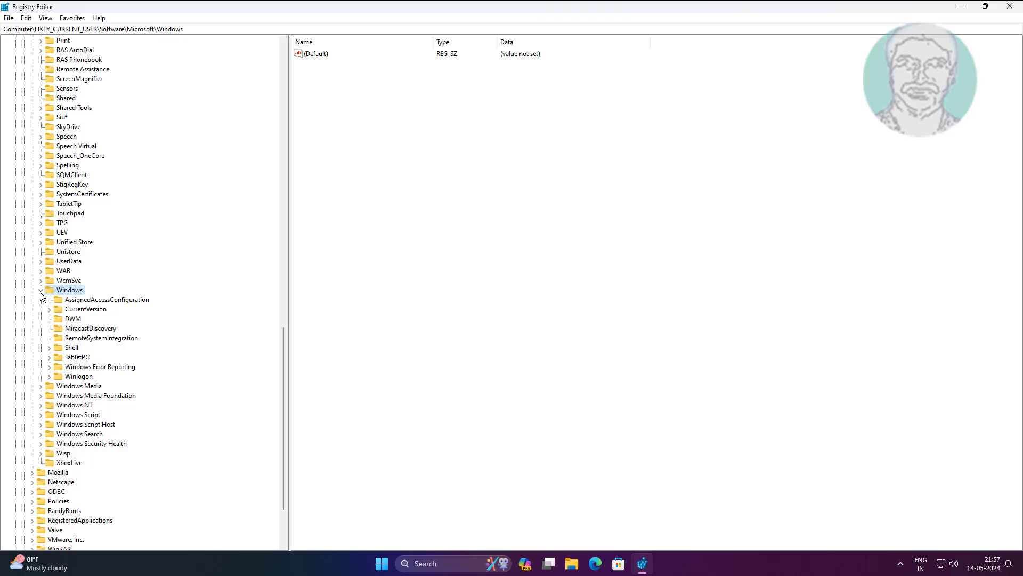
click(75, 347)
click(50, 347)
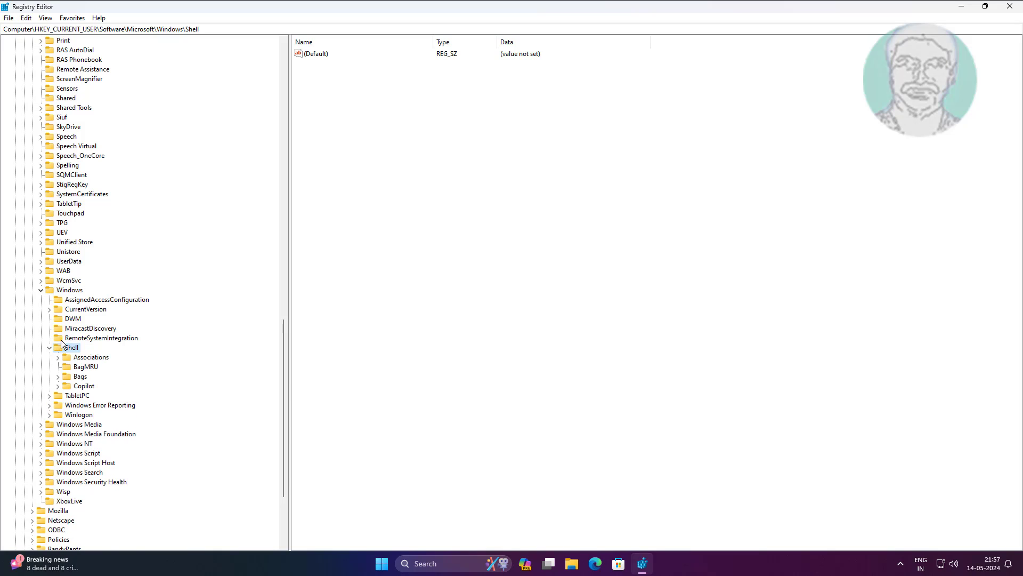
click(83, 386)
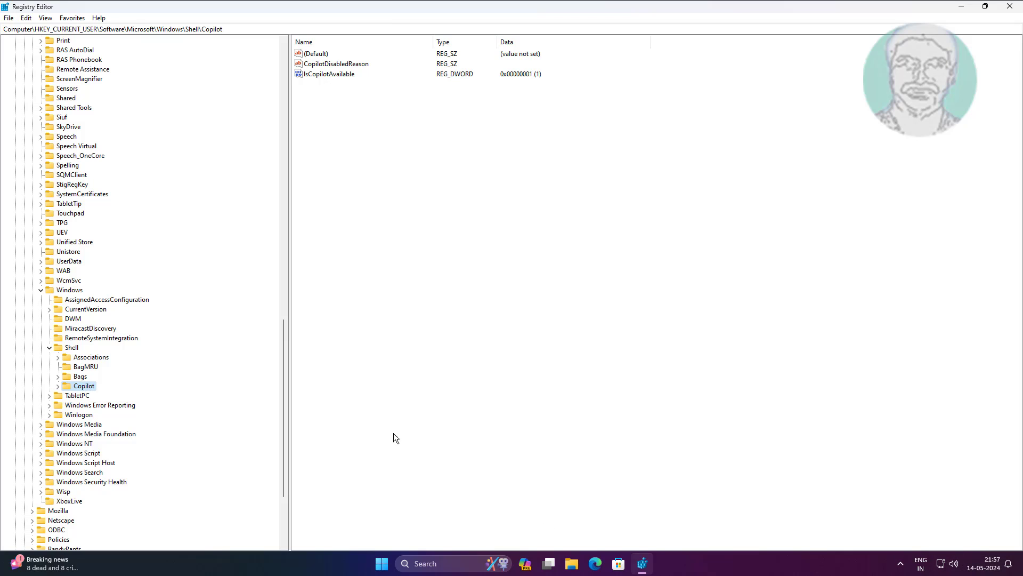
click(58, 387)
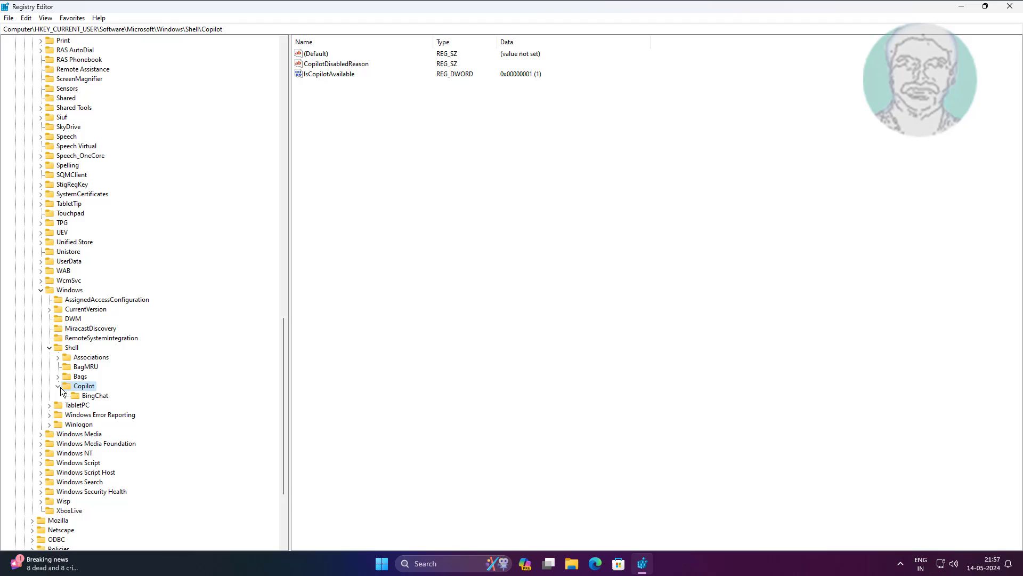
Confirm IsUserEligible under the BingChat key has value data 1.
click(94, 398)
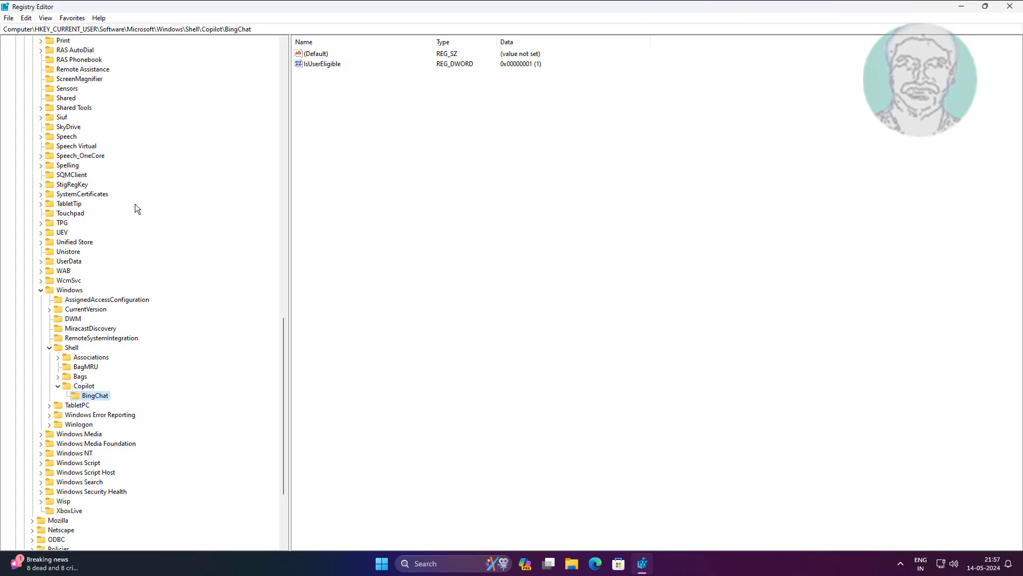
double_click(336, 63)
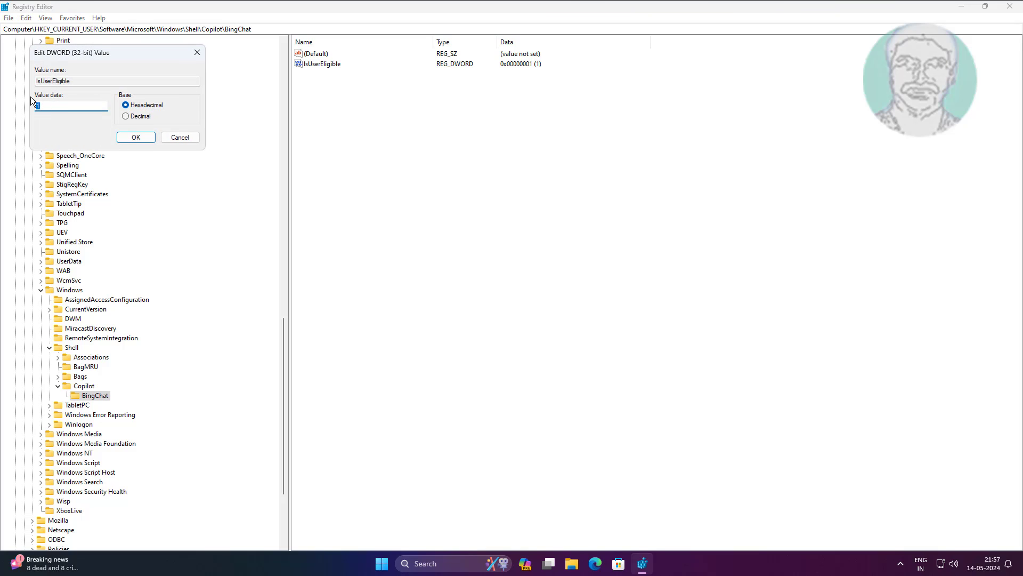
click(39, 107)
click(136, 137)
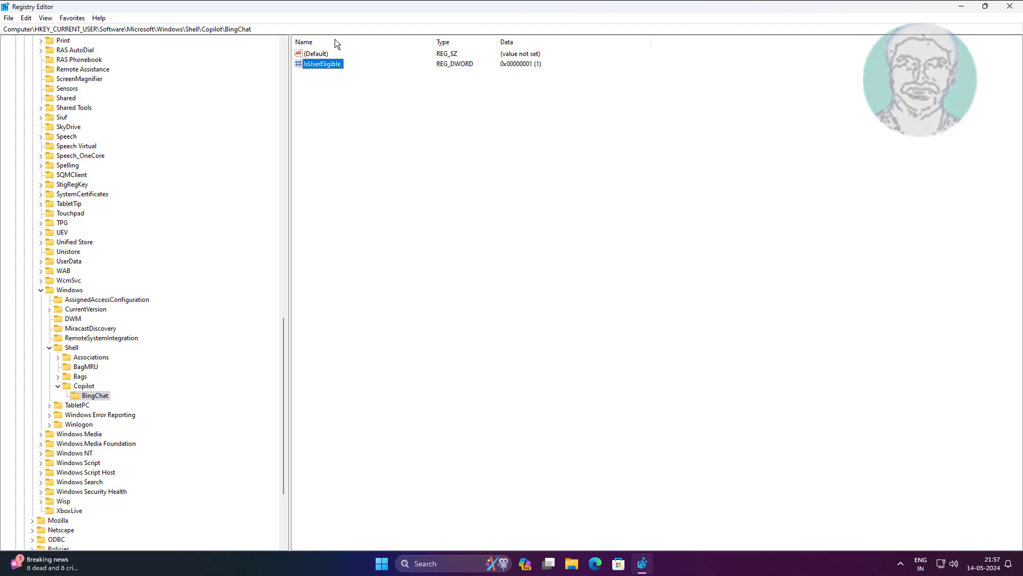
Collapse the Copilot, Windows, Microsoft and Software keys, then close Registry Editor.
click(58, 385)
click(42, 292)
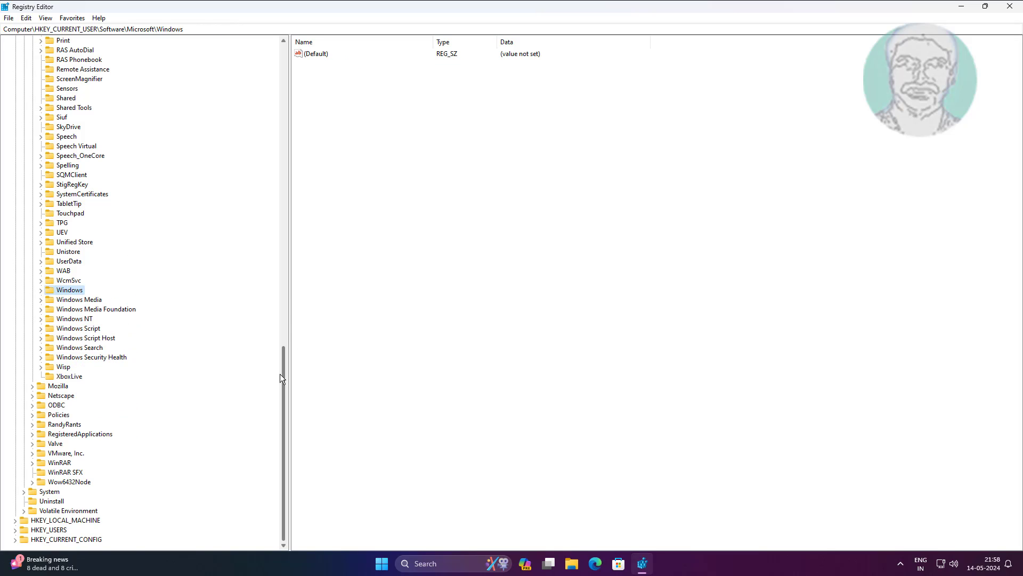
drag(280, 373, 260, 85)
click(31, 290)
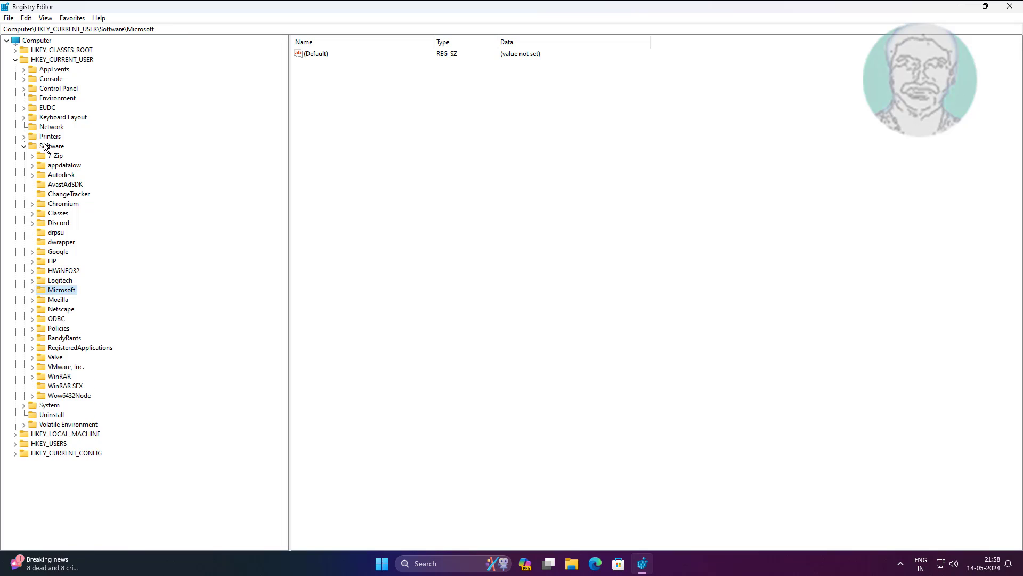
click(23, 146)
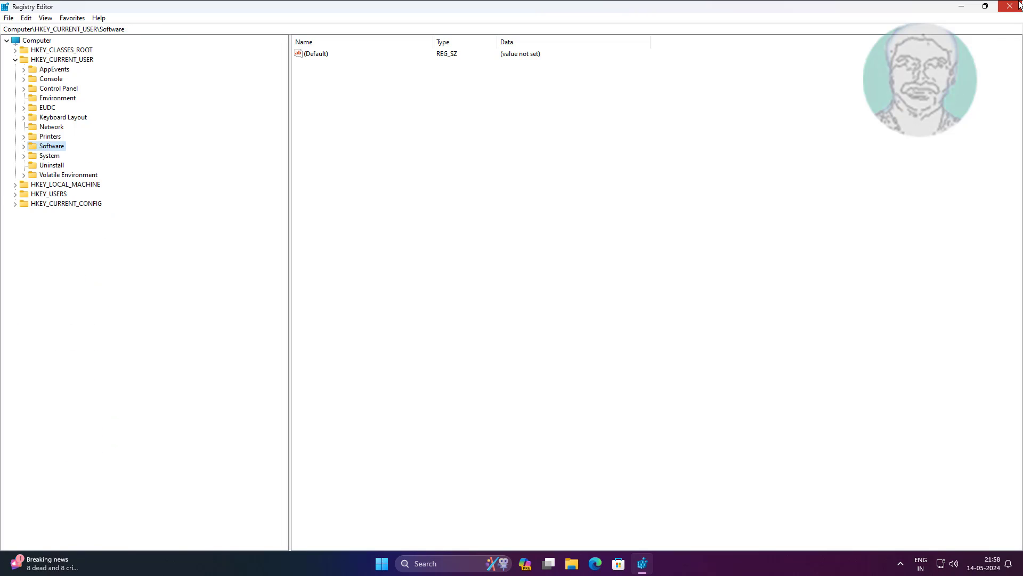
key(alt+F4)
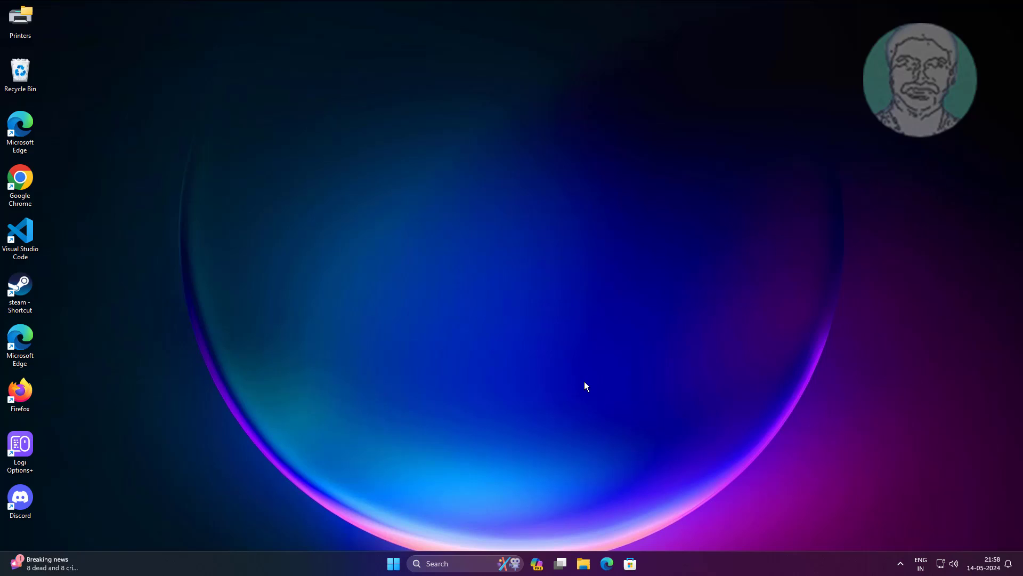
In Taskbar settings, switch Copilot in Windows (preview) off and back On.
right_click(747, 564)
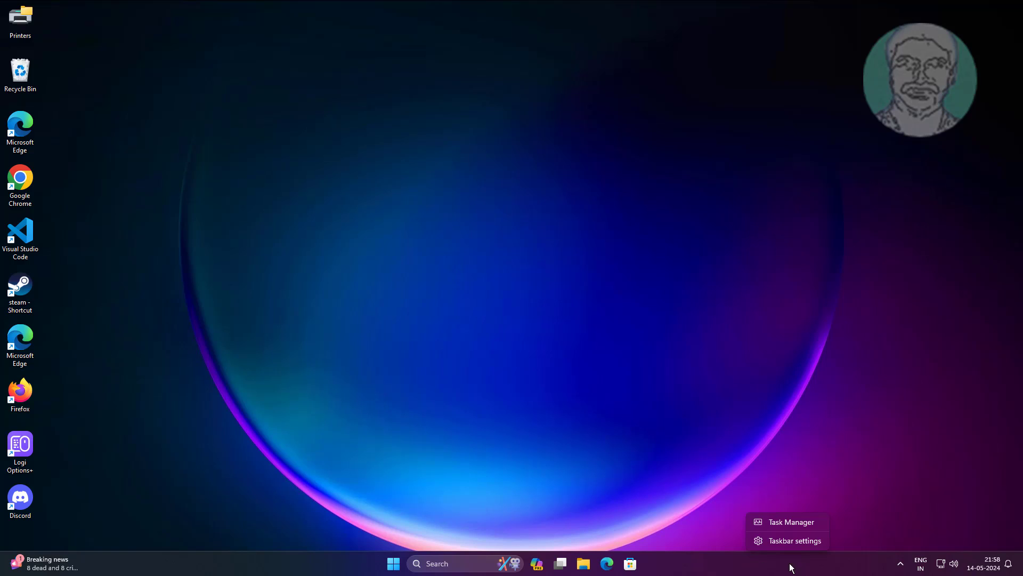
click(801, 544)
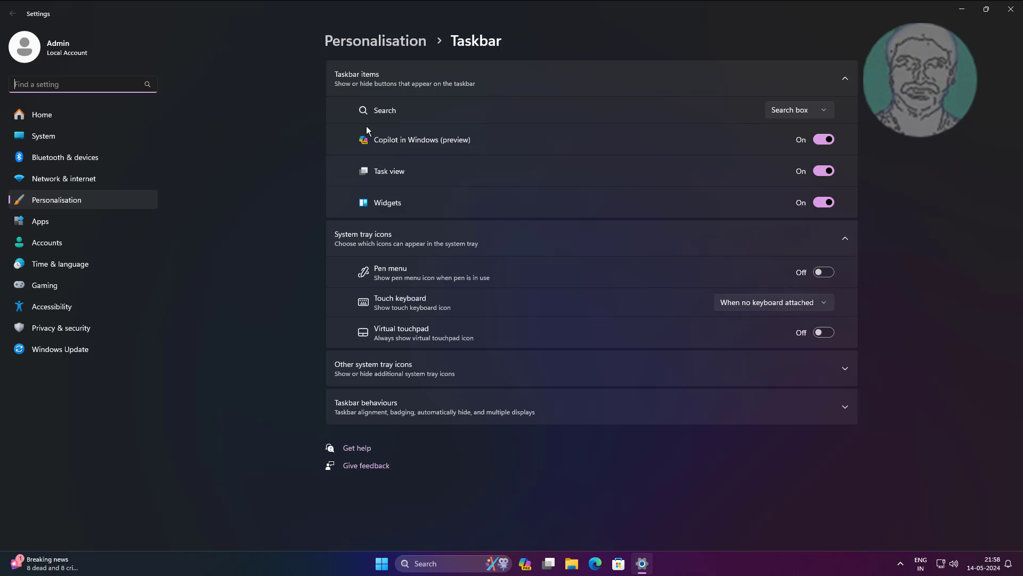
click(817, 139)
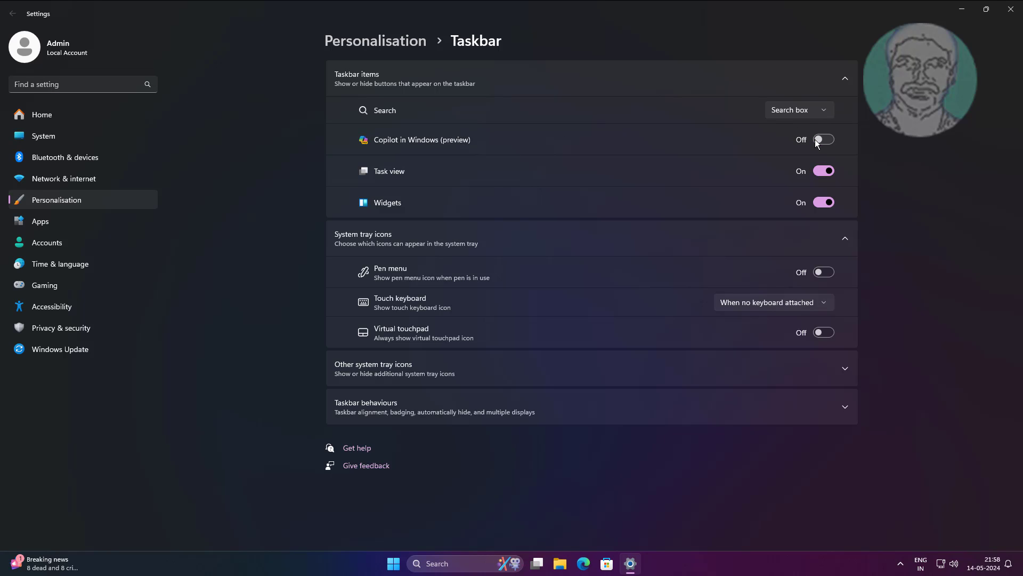
click(830, 140)
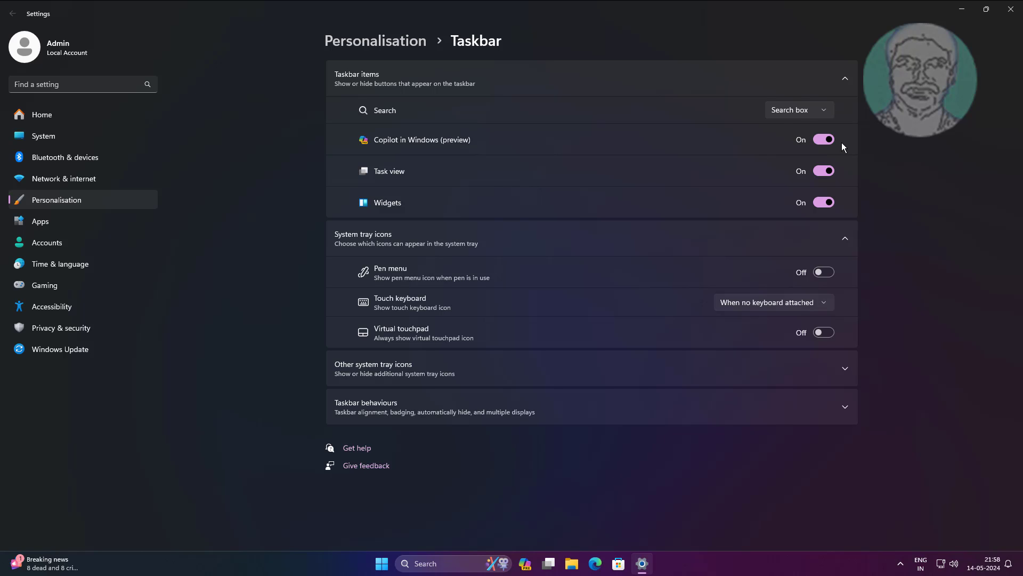
click(1011, 9)
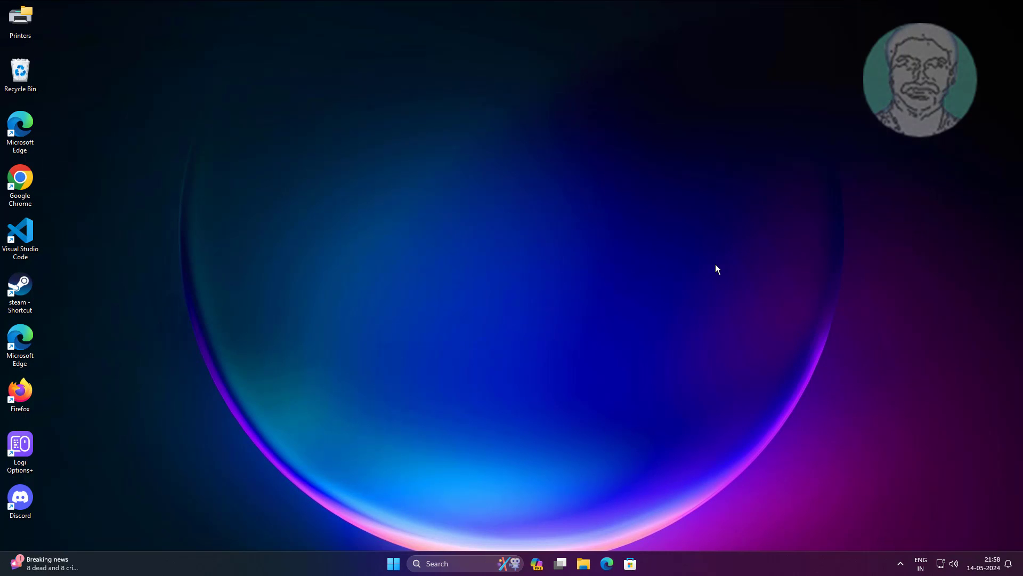